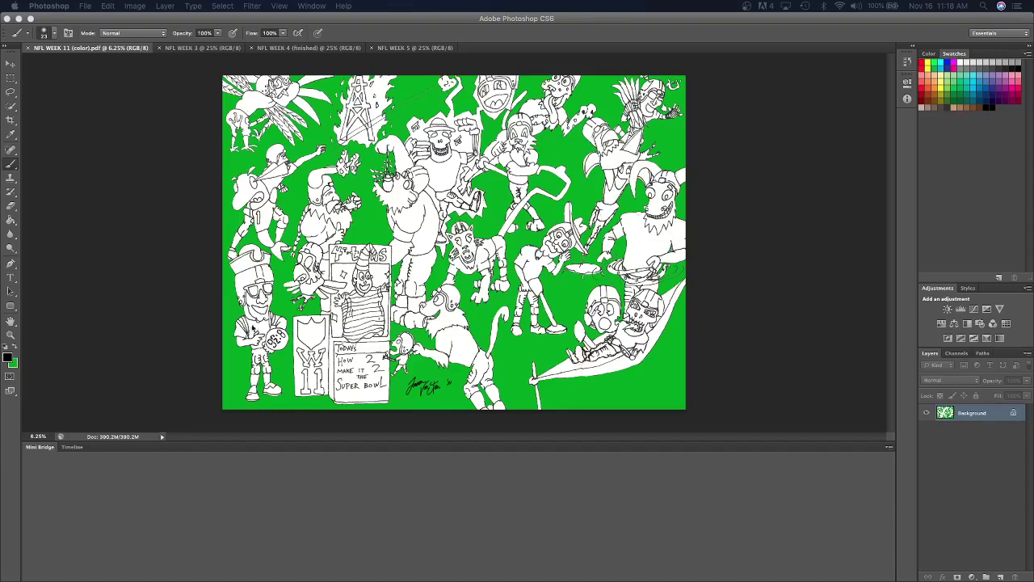
# Sample red from the NFL WEEK 3 drawing and fill the left player's hat and glasses with it.
pyautogui.click(207, 48)
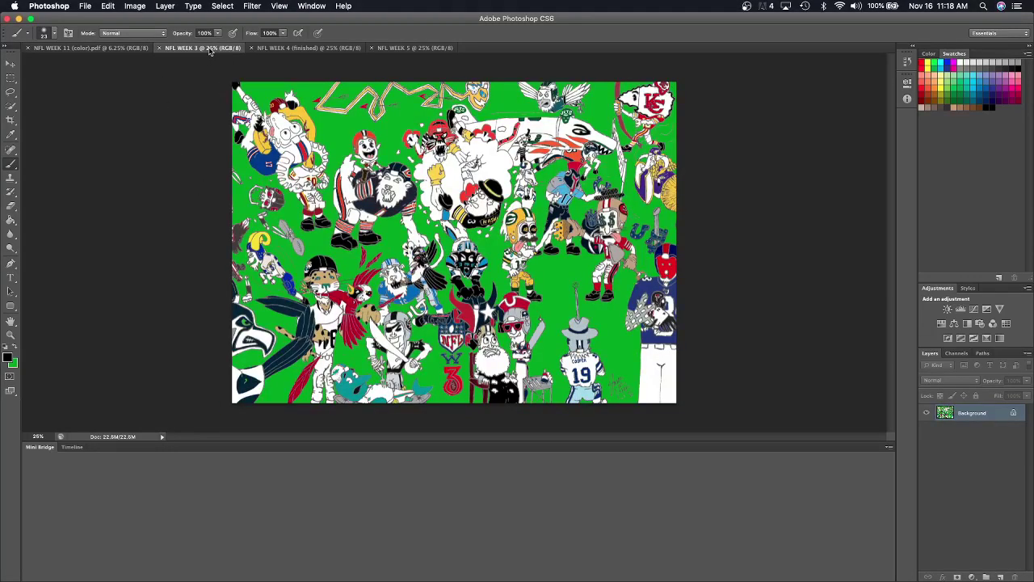
pyautogui.click(10, 134)
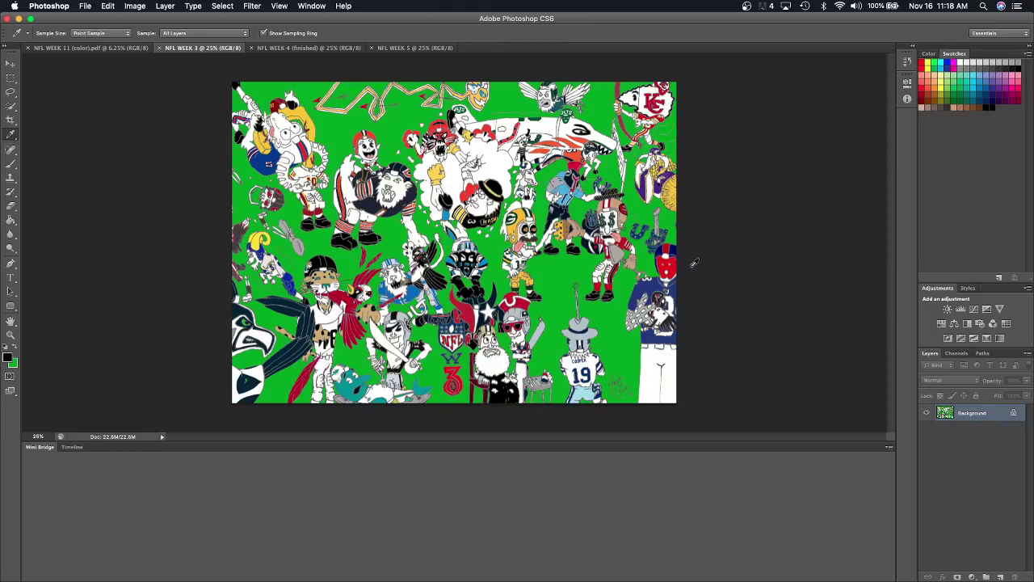
pyautogui.click(524, 298)
pyautogui.click(113, 50)
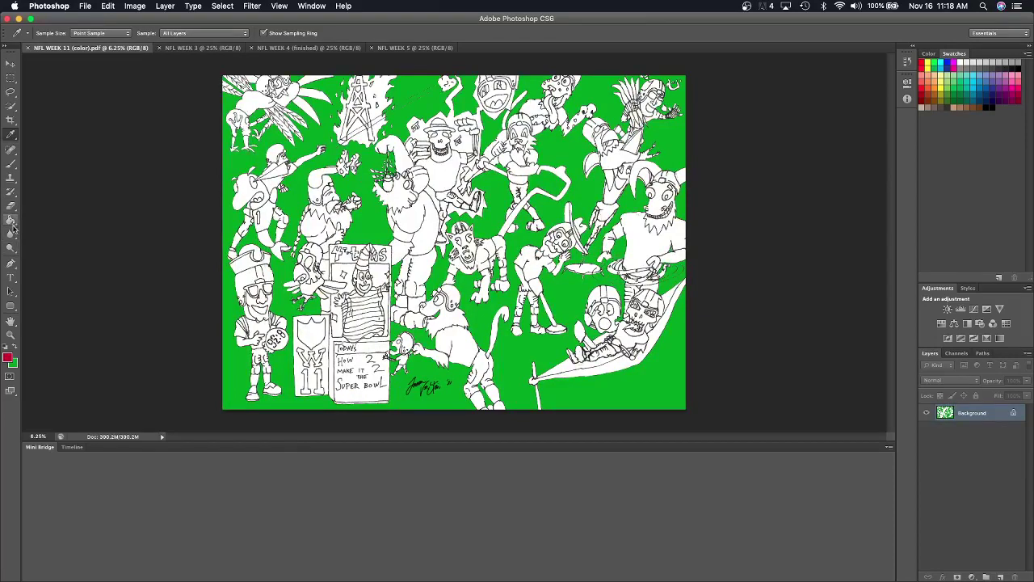
pyautogui.click(11, 220)
pyautogui.click(248, 259)
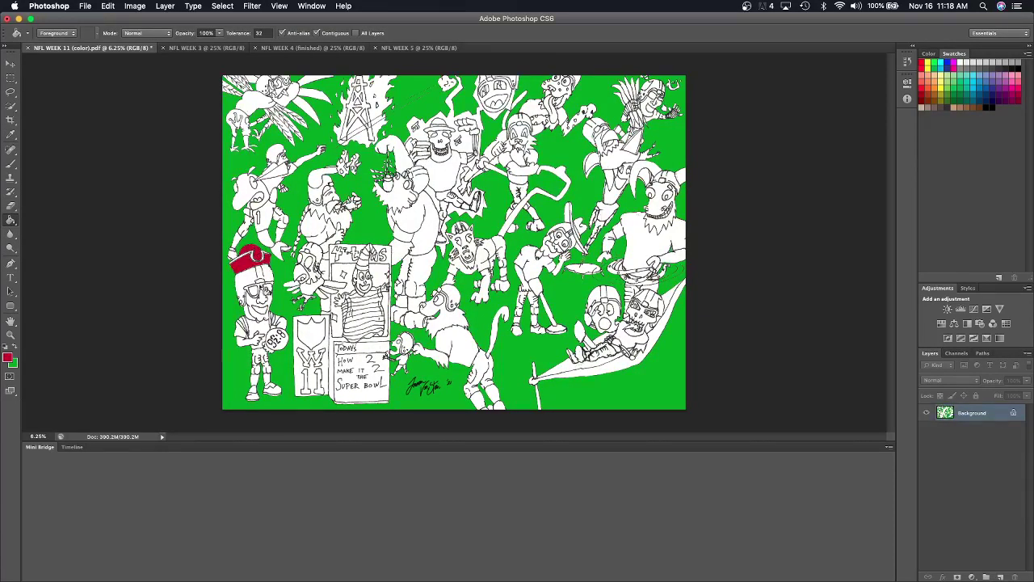
pyautogui.click(263, 289)
# Zoom to 16.7% and scroll to the red-hatted player on the left of NFL WEEK 11.
pyautogui.press('super+equal')
pyautogui.press('super+equal')
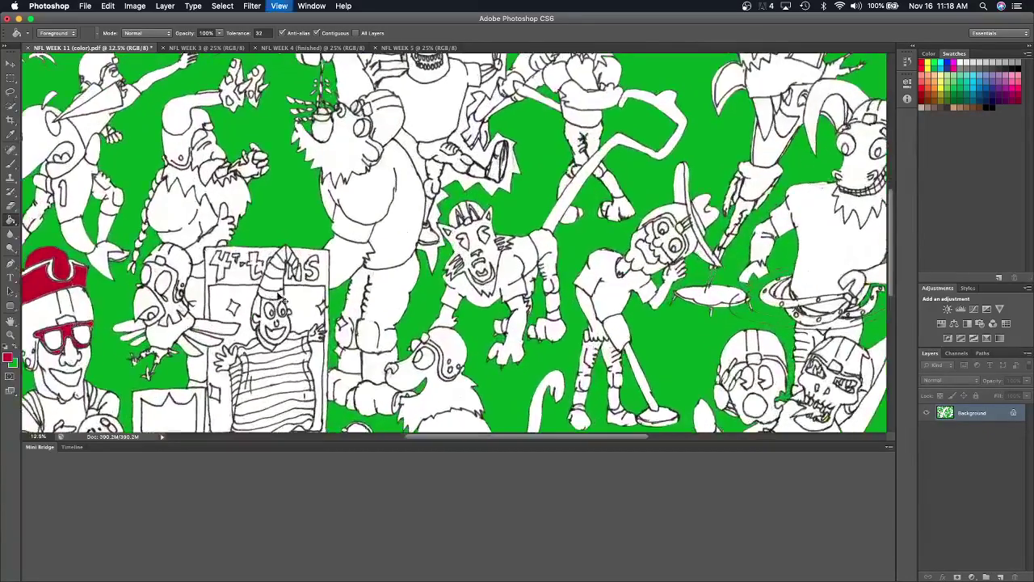
pyautogui.press('super+equal')
pyautogui.scroll(-2, 283, 297)
pyautogui.scroll(-5, 282, 298)
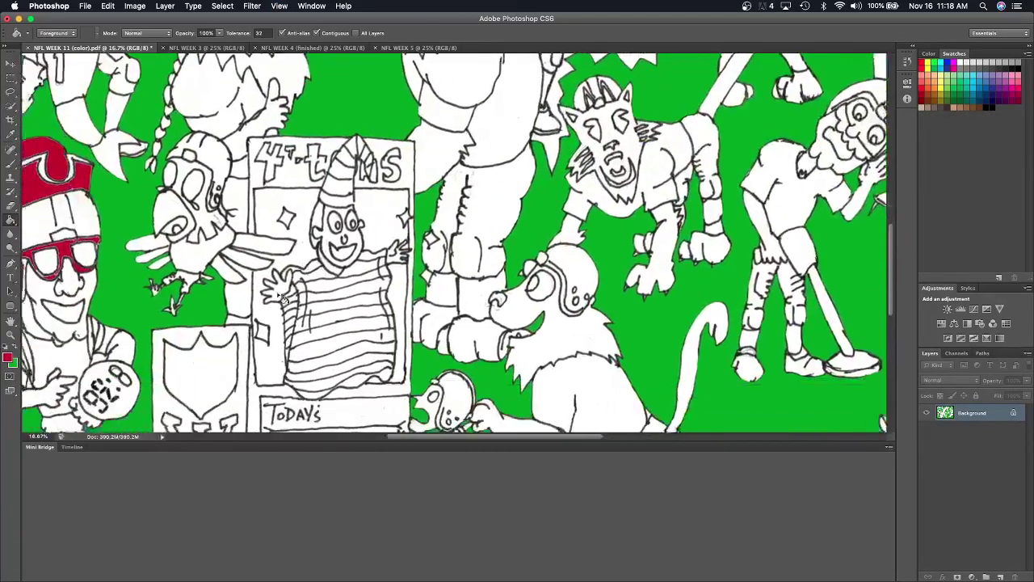
pyautogui.scroll(-4, 283, 297)
pyautogui.hscroll(-4, 283, 297)
pyautogui.hscroll(-8, 283, 298)
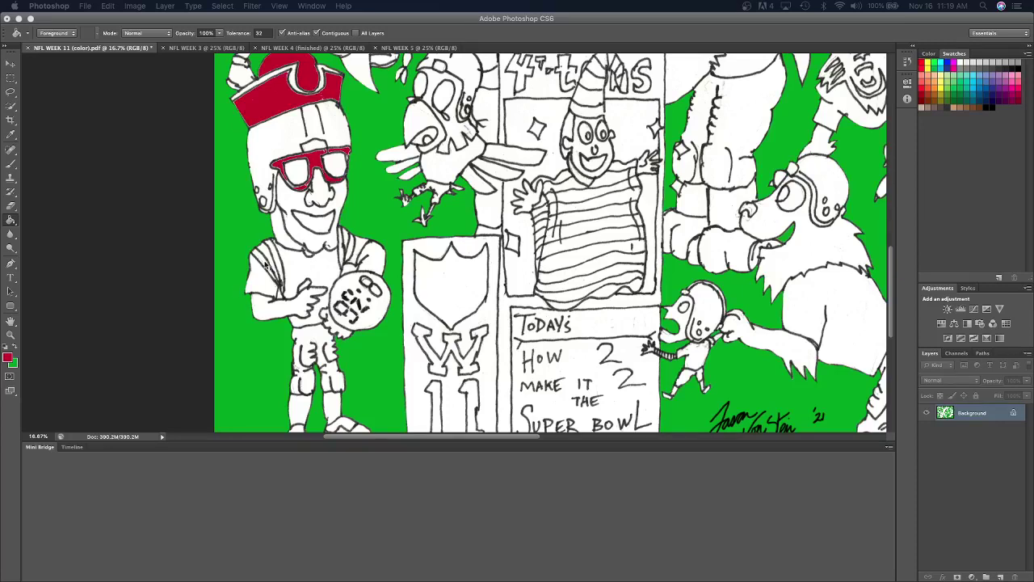
# Fill the sleeve stripes on both shoulders red.
pyautogui.click(269, 267)
pyautogui.click(282, 267)
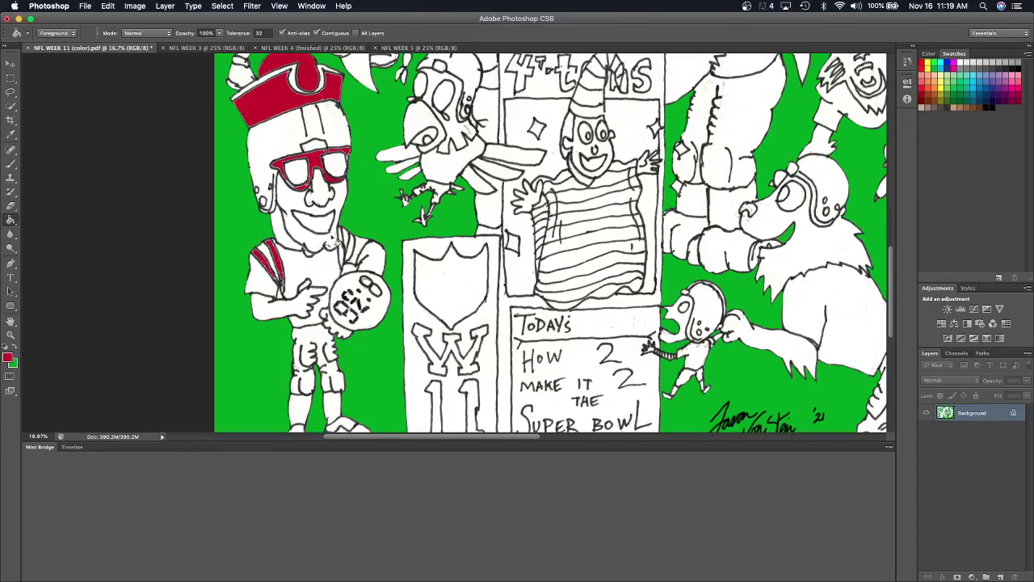
pyautogui.click(349, 247)
pyautogui.click(355, 252)
# Sample the light grey from NFL WEEK 3 and fill the player's helmet with it.
pyautogui.click(189, 50)
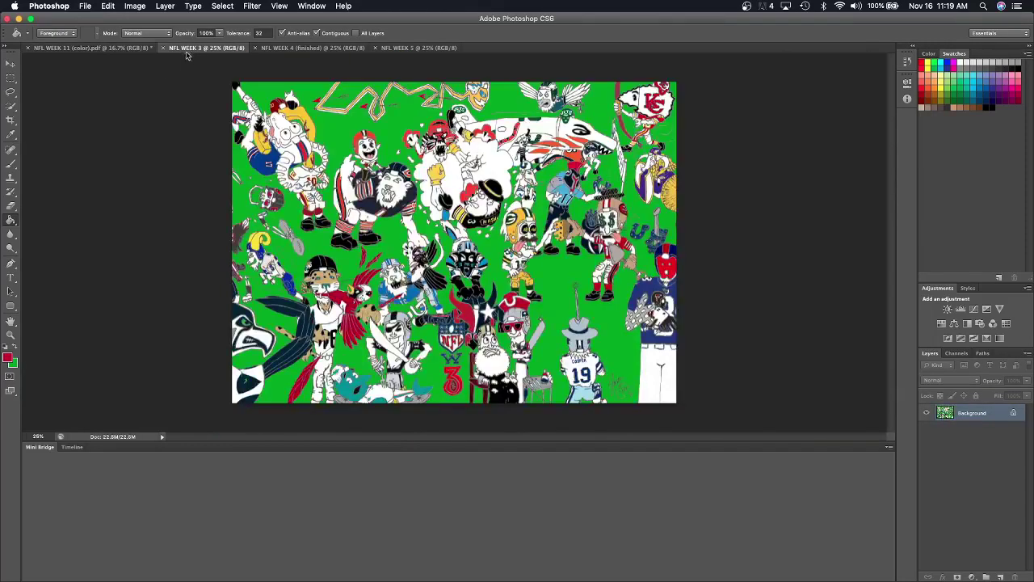
pyautogui.click(11, 135)
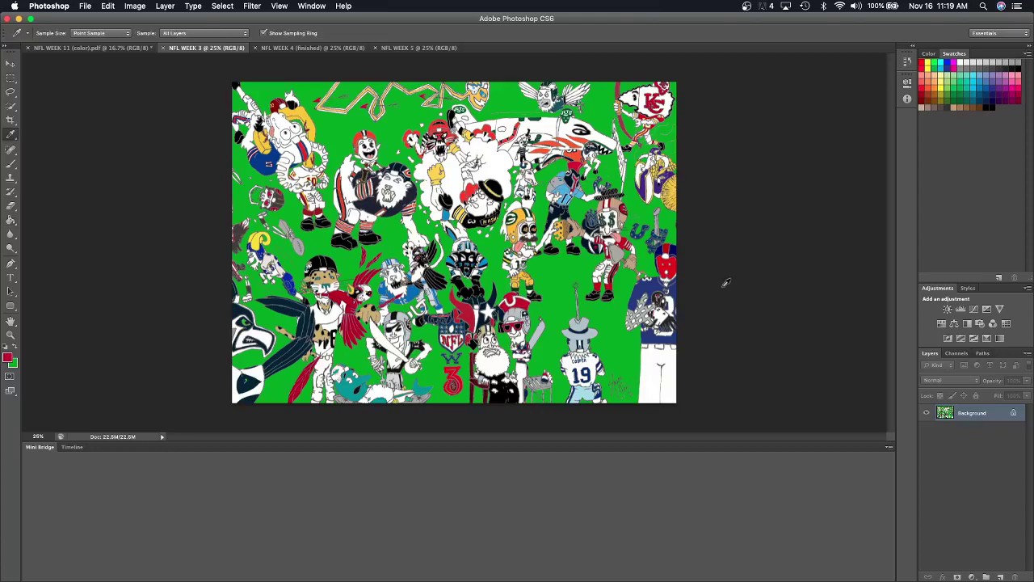
pyautogui.click(510, 312)
pyautogui.click(105, 48)
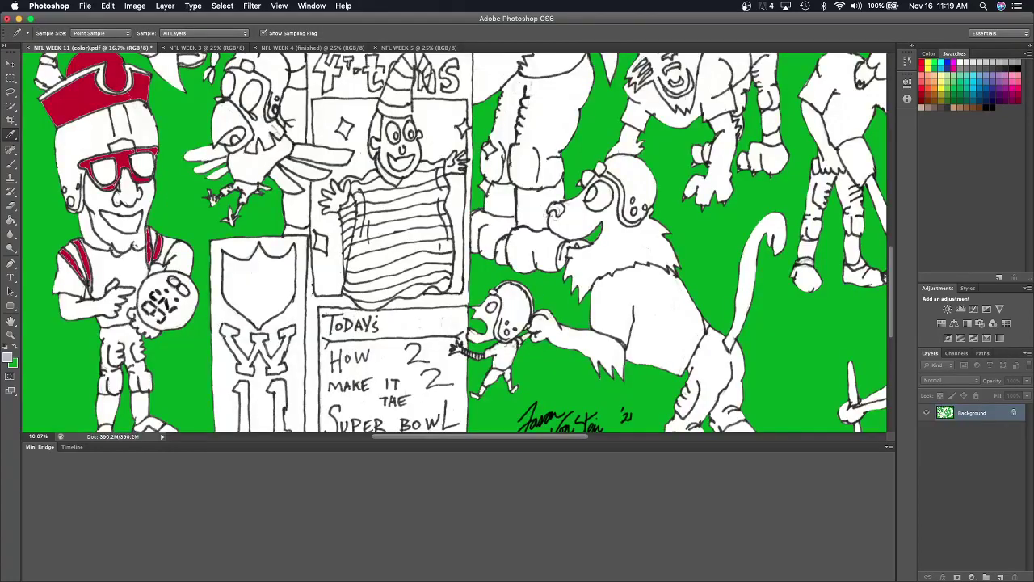
pyautogui.click(12, 222)
pyautogui.click(71, 169)
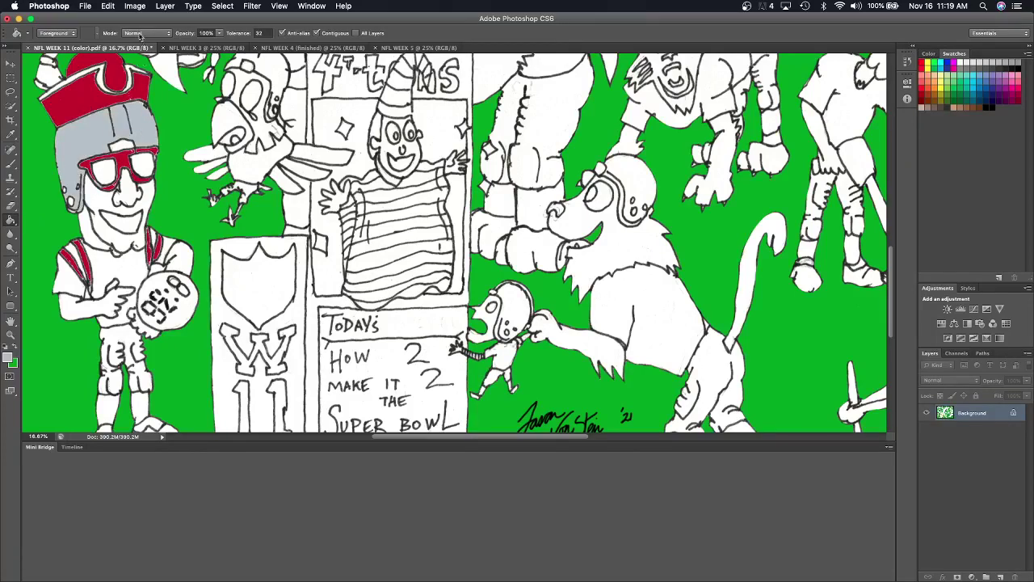
# Take navy from the NFL WEEK 4 drawing and fill the pants and both middle shoulder stripes.
pyautogui.click(203, 48)
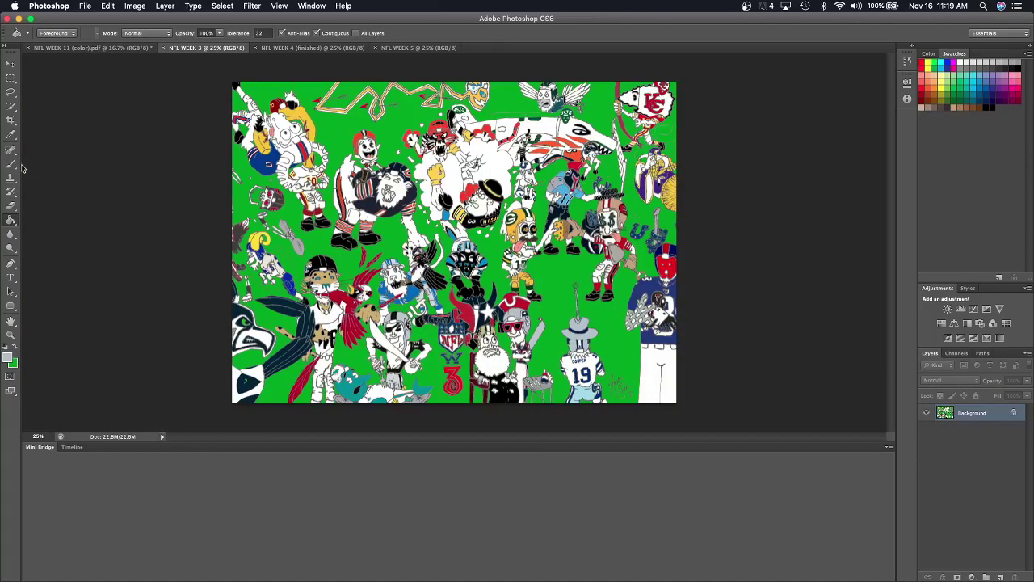
pyautogui.click(11, 164)
pyautogui.click(11, 135)
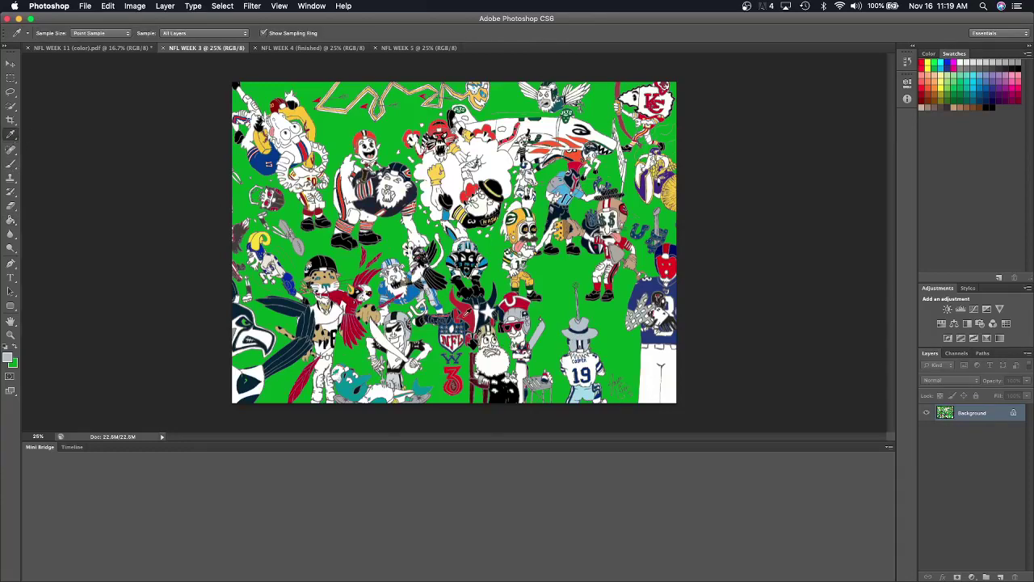
pyautogui.click(290, 48)
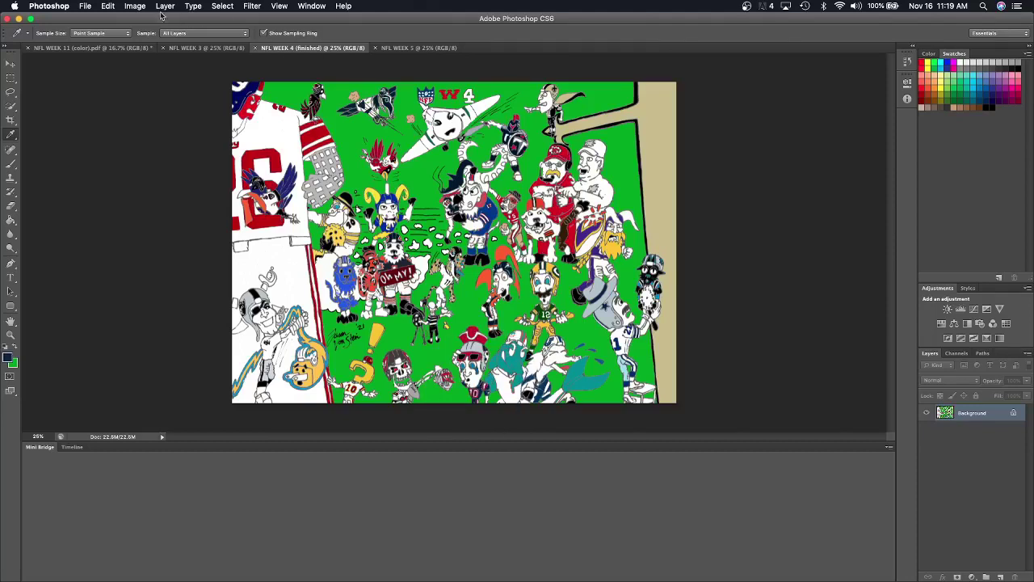
pyautogui.click(104, 50)
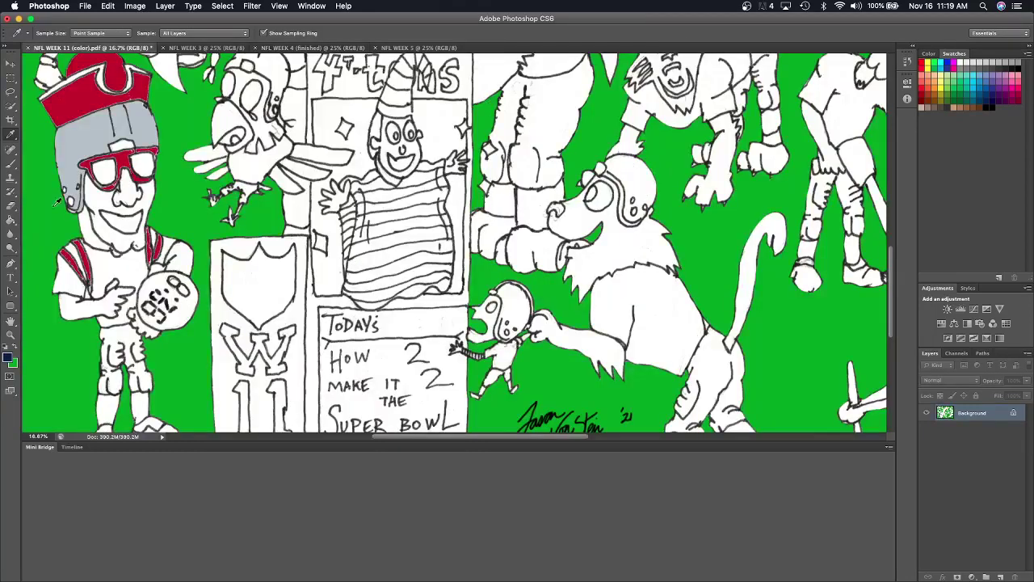
pyautogui.click(10, 221)
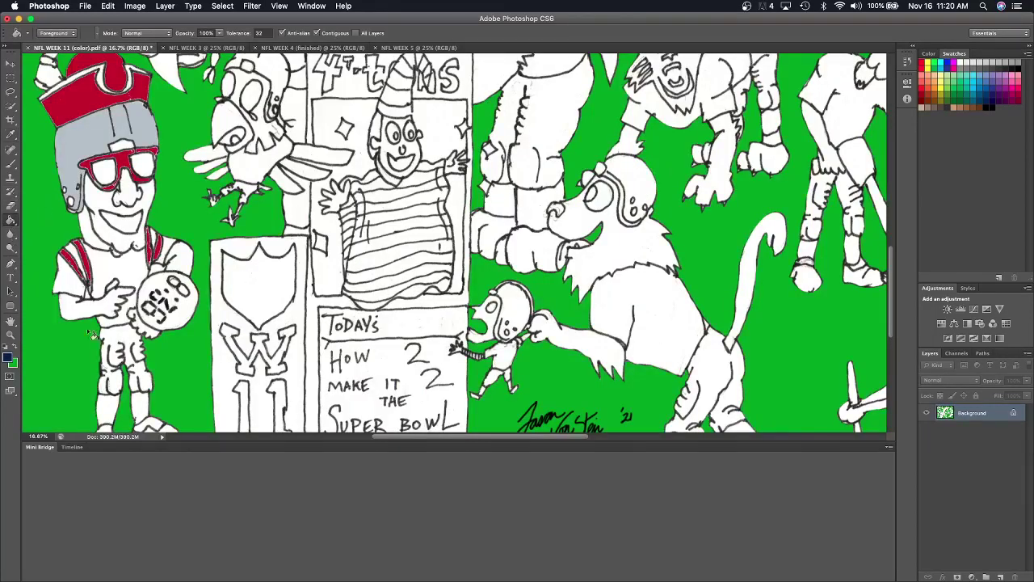
pyautogui.click(135, 341)
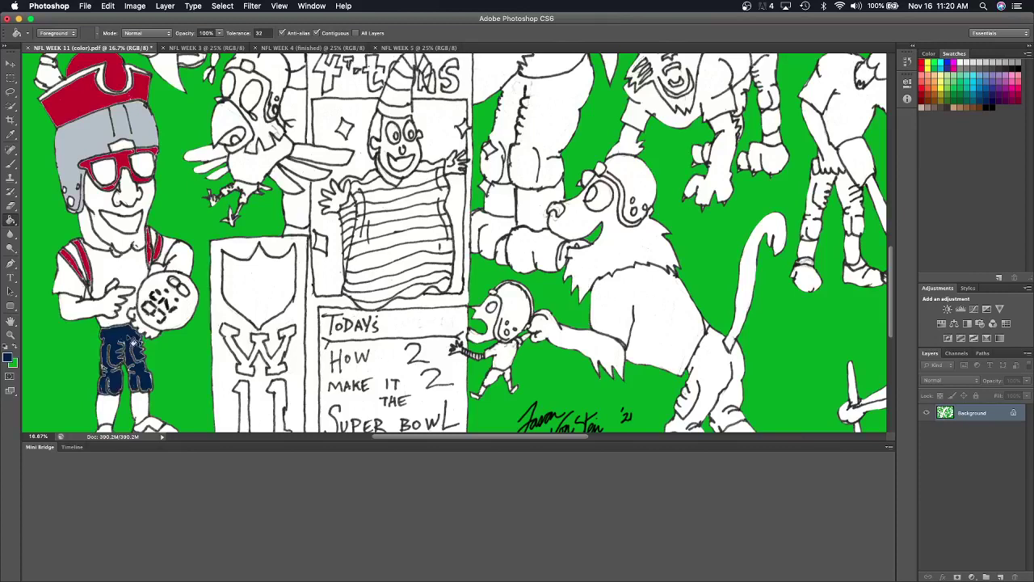
pyautogui.click(75, 255)
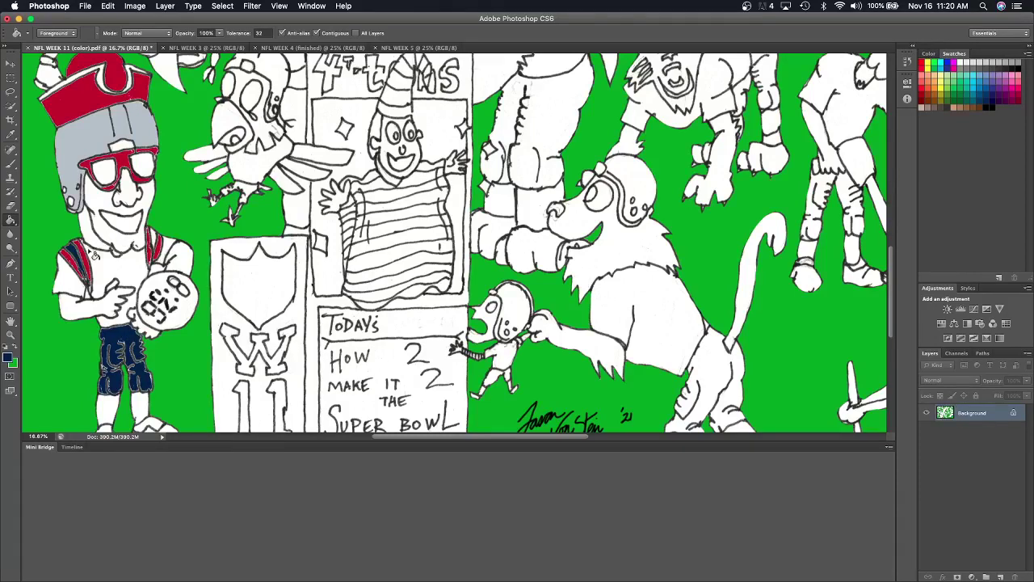
pyautogui.click(156, 239)
# Zoom to 50% and bring the player's shoulder stripes into view.
pyautogui.hotkey('ctrl', '+')
pyautogui.hotkey('ctrl', '+')
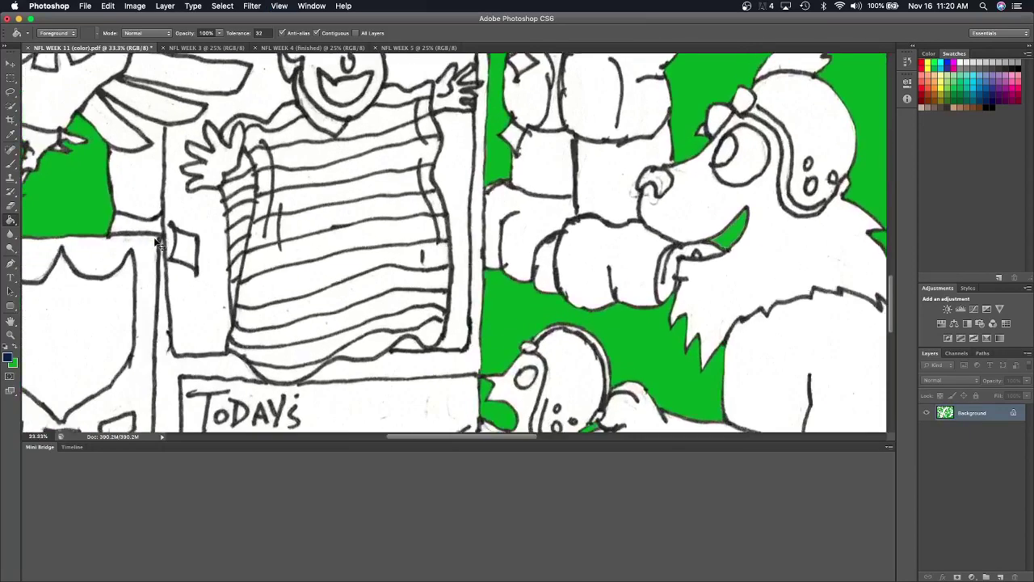
pyautogui.hotkey('ctrl', '+')
pyautogui.hscroll(-2, 159, 244)
pyautogui.hscroll(-10, 159, 244)
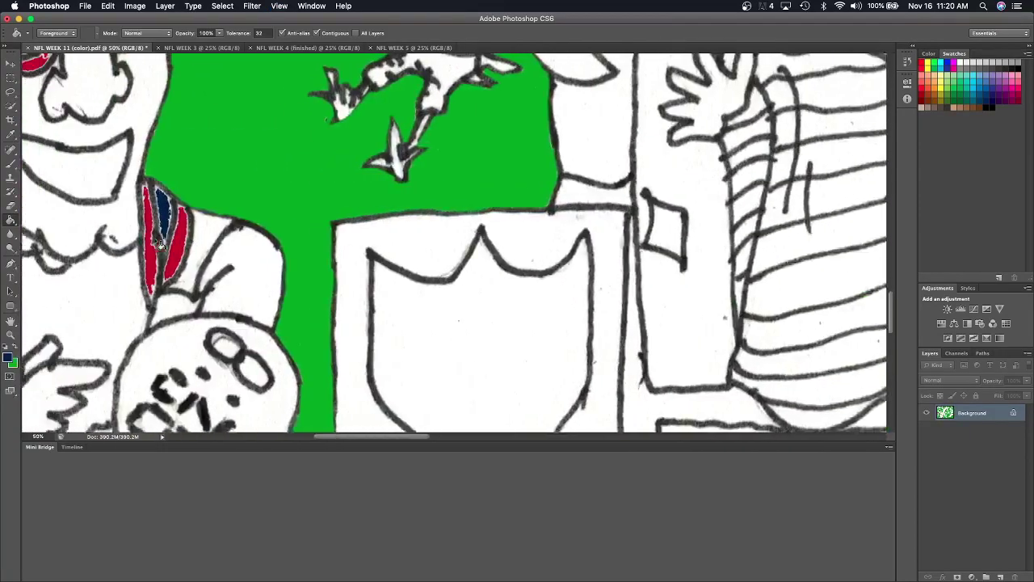
pyautogui.hscroll(-2, 159, 244)
pyautogui.hscroll(-3, 159, 244)
pyautogui.scroll(3, 159, 244)
pyautogui.hscroll(-3, 159, 244)
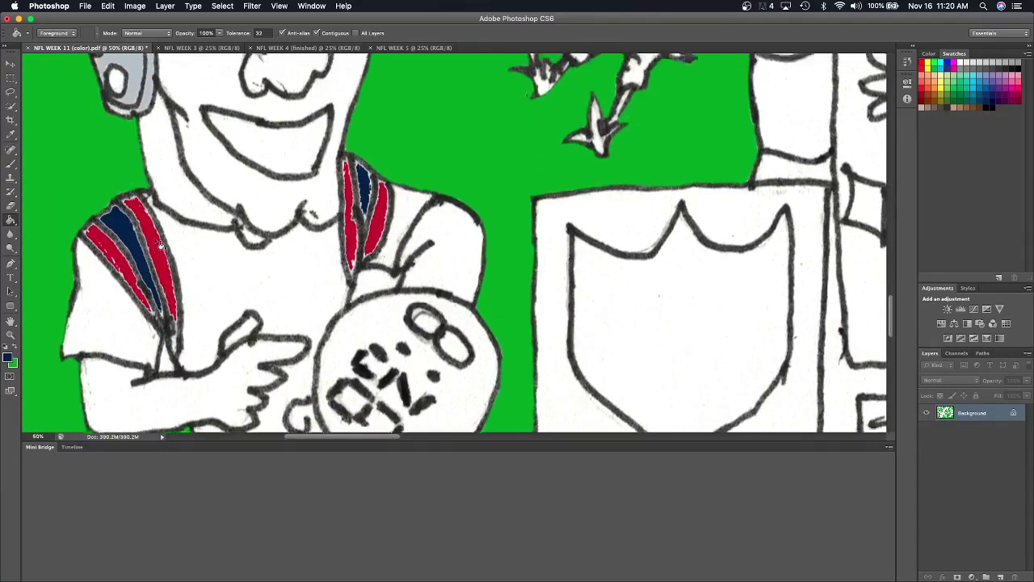
pyautogui.scroll(2, 160, 244)
pyautogui.hscroll(-2, 159, 244)
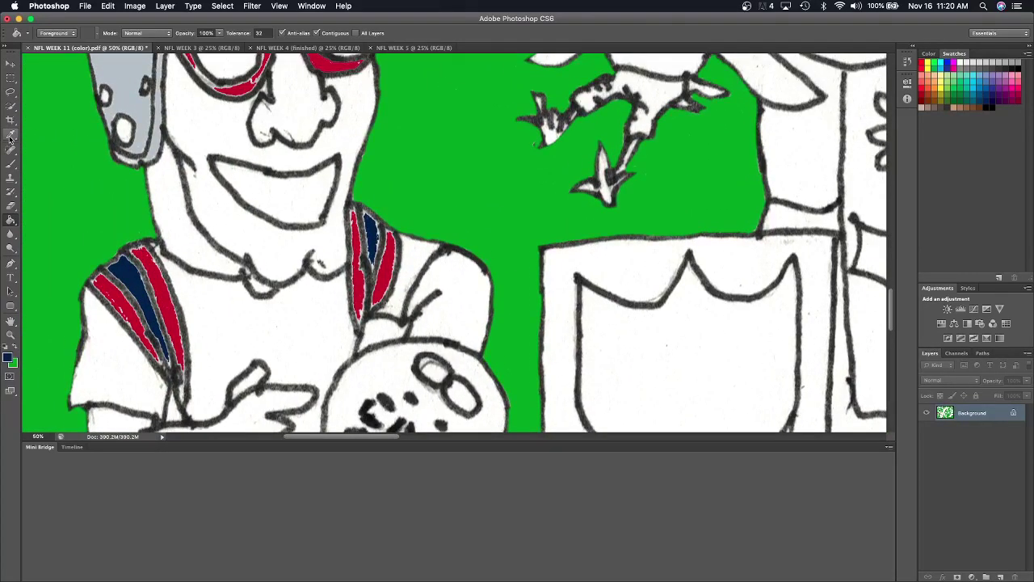
# Brush navy over the unfilled white gaps in the shoulder stripe centres.
pyautogui.click(10, 164)
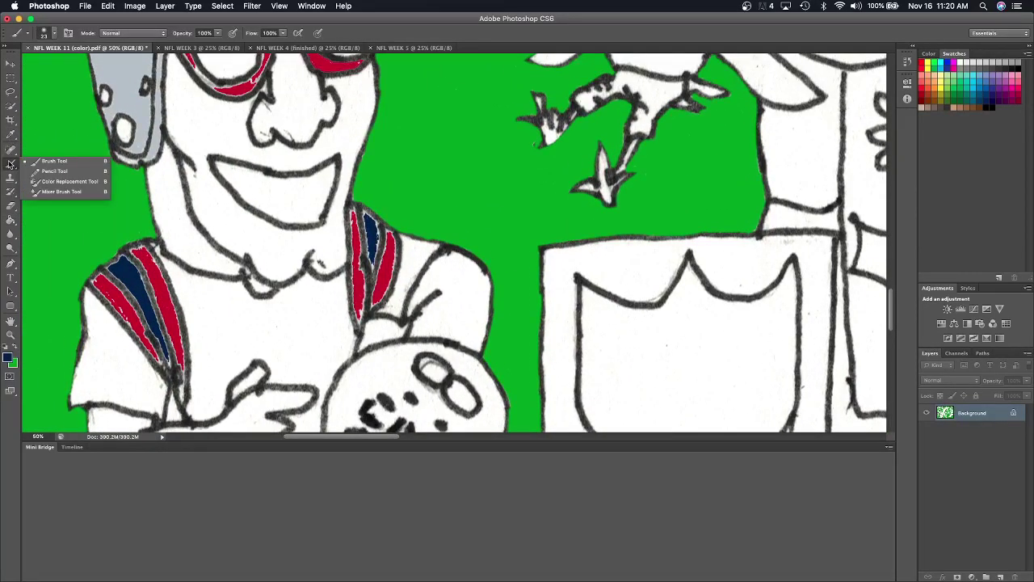
pyautogui.click(11, 164)
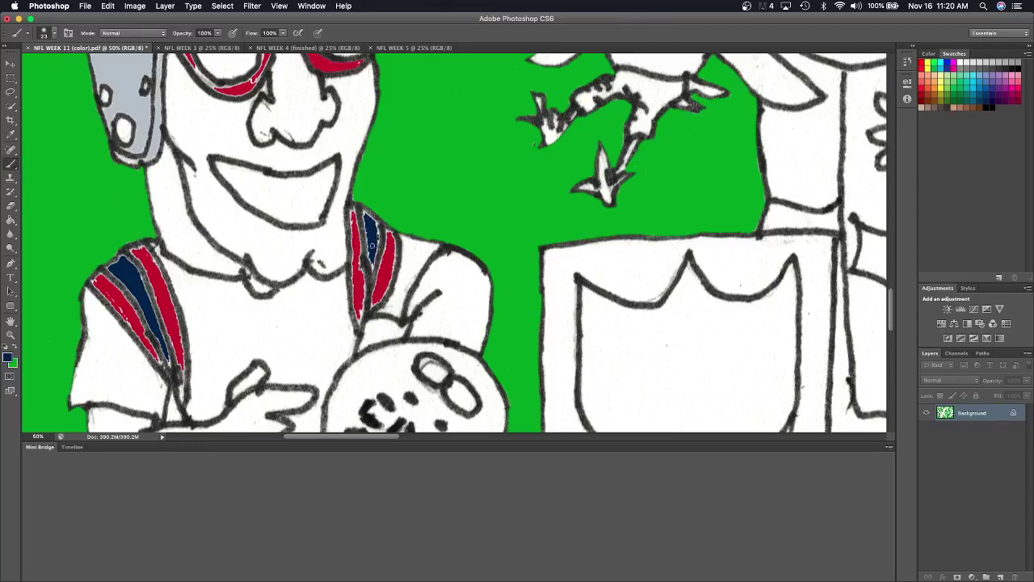
pyautogui.moveTo(370, 243)
pyautogui.mouseDown()
pyautogui.moveTo(365, 213)
pyautogui.moveTo(376, 243)
pyautogui.moveTo(367, 266)
pyautogui.mouseUp()
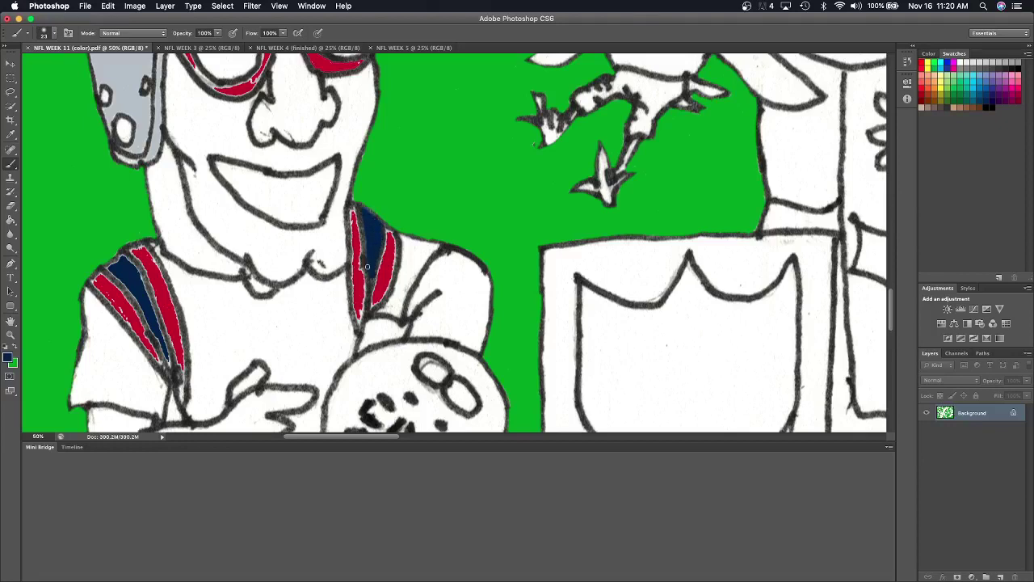
pyautogui.moveTo(118, 276)
pyautogui.mouseDown()
pyautogui.moveTo(110, 263)
pyautogui.moveTo(137, 272)
pyautogui.moveTo(146, 291)
pyautogui.moveTo(131, 299)
pyautogui.moveTo(153, 317)
pyautogui.moveTo(171, 368)
pyautogui.moveTo(159, 364)
pyautogui.mouseUp()
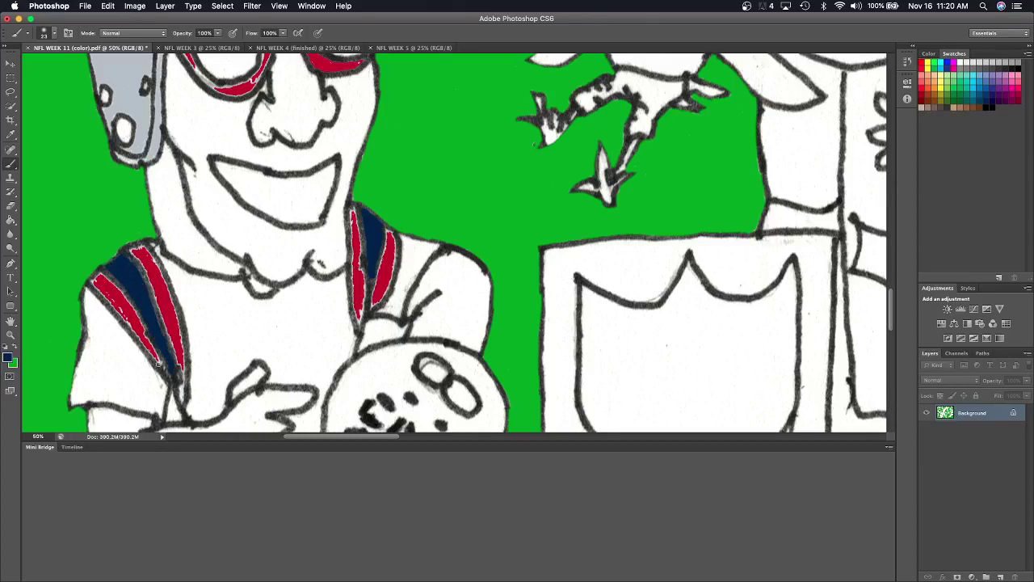
# Set the brush size to 21 px.
pyautogui.click(54, 33)
pyautogui.moveTo(32, 66); pyautogui.dragTo(29, 66)
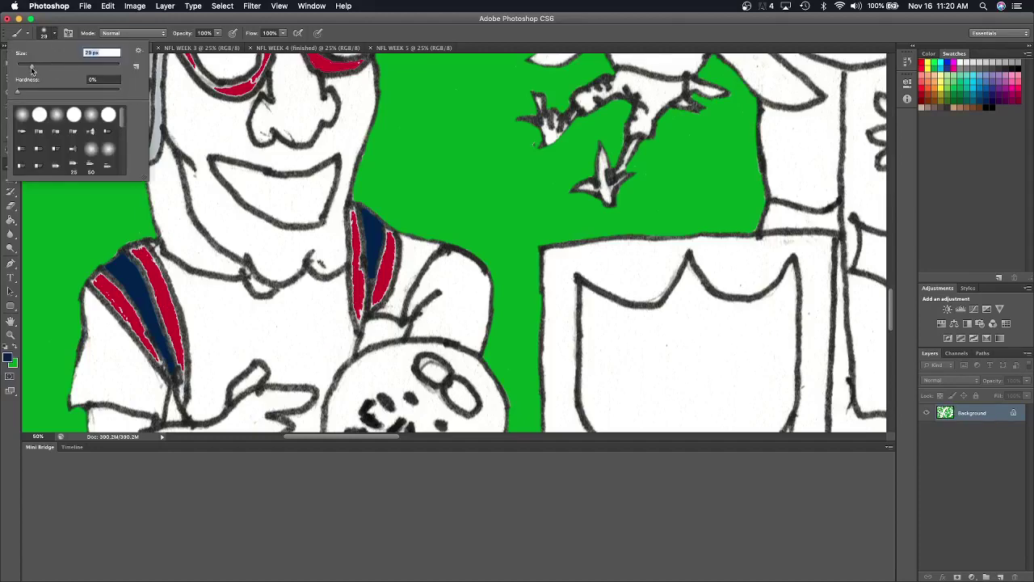
pyautogui.scroll(-1, 28, 78)
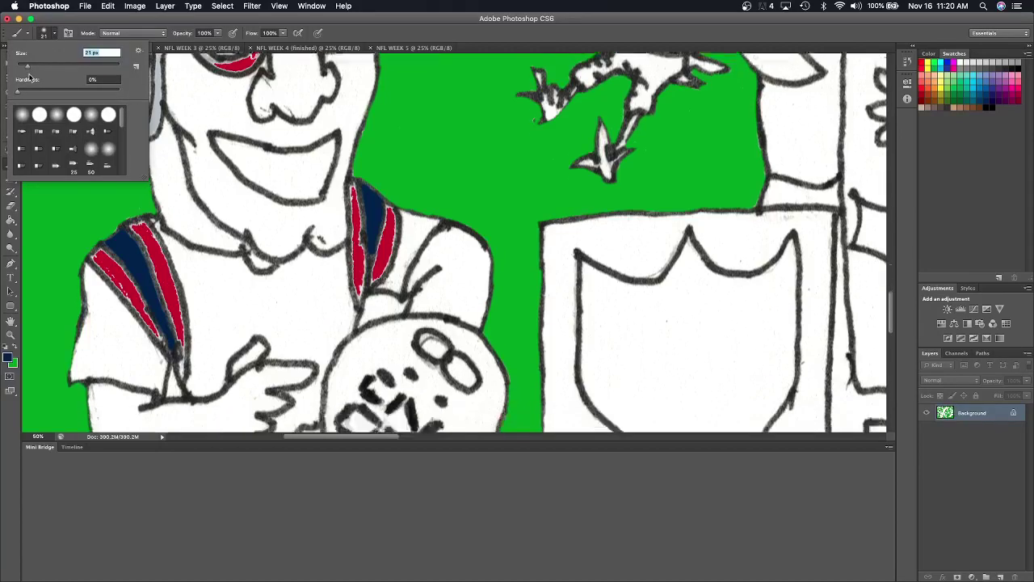
pyautogui.scroll(-3, 28, 78)
pyautogui.scroll(-2, 28, 79)
pyautogui.scroll(-3, 29, 78)
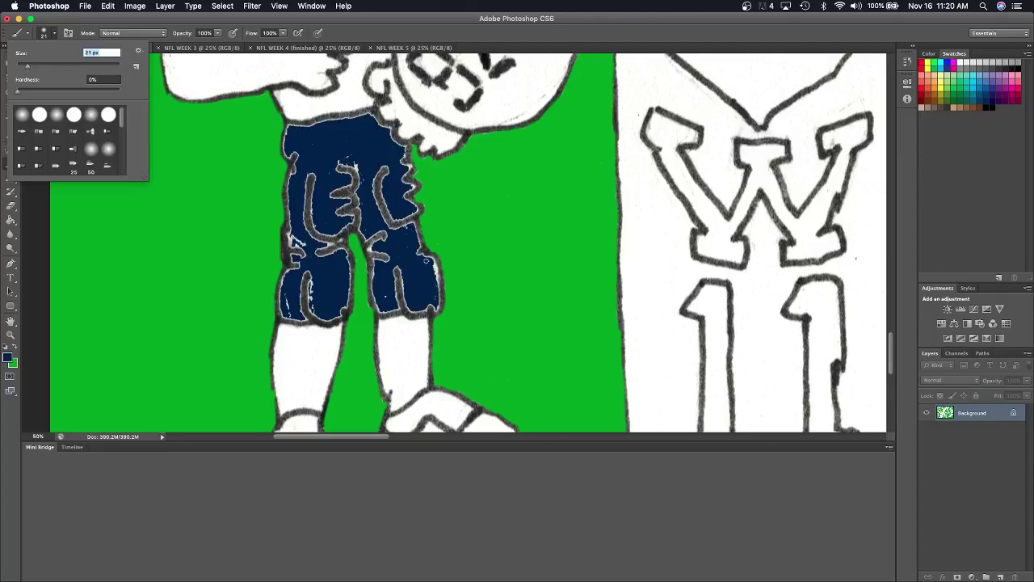
pyautogui.click(426, 261)
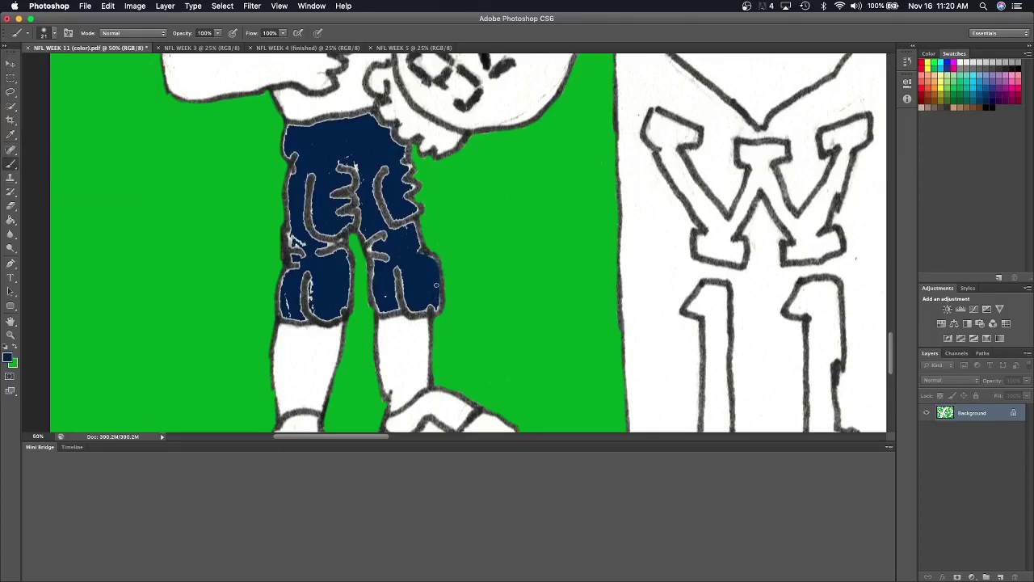
# Paint navy over the white specks and grey edge pixels across the shorts.
pyautogui.moveTo(408, 277)
pyautogui.mouseDown()
pyautogui.moveTo(412, 312)
pyautogui.moveTo(438, 311)
pyautogui.mouseUp()
pyautogui.moveTo(374, 263)
pyautogui.mouseDown()
pyautogui.moveTo(384, 310)
pyautogui.moveTo(395, 306)
pyautogui.moveTo(383, 265)
pyautogui.mouseUp()
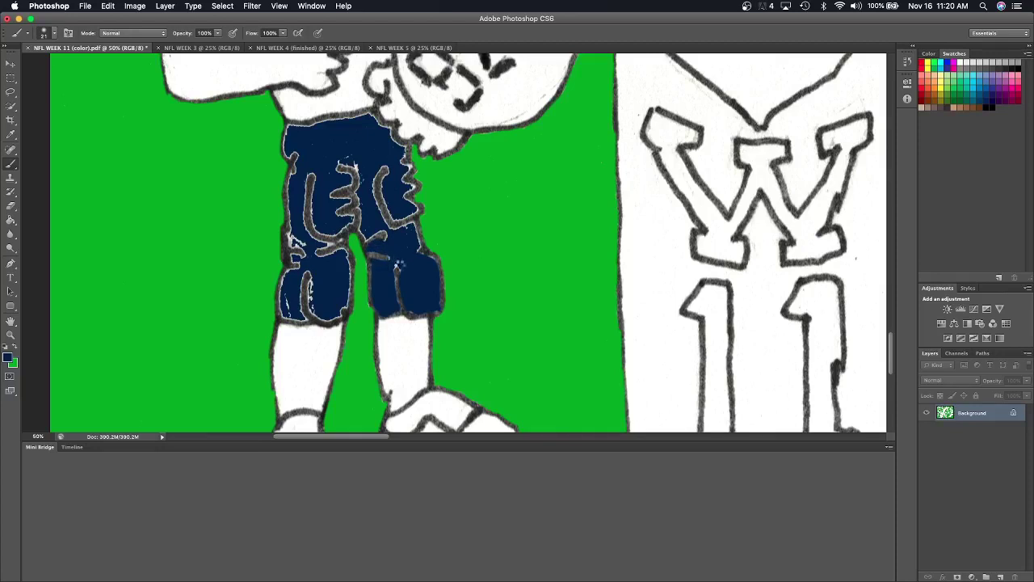
pyautogui.moveTo(401, 235)
pyautogui.mouseDown()
pyautogui.moveTo(410, 228)
pyautogui.moveTo(417, 247)
pyautogui.mouseUp()
pyautogui.moveTo(362, 223)
pyautogui.mouseDown()
pyautogui.moveTo(376, 234)
pyautogui.moveTo(370, 212)
pyautogui.mouseUp()
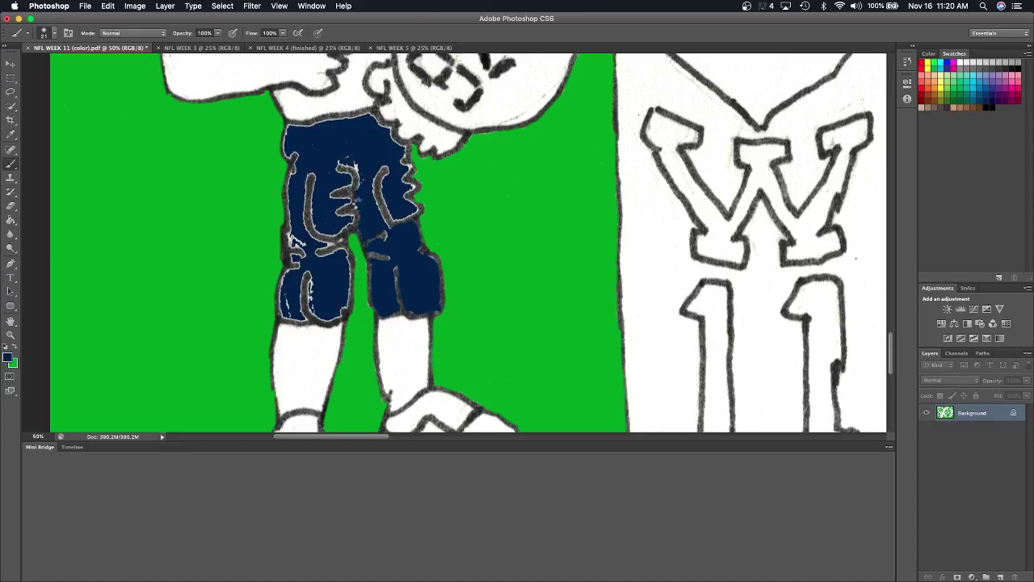
pyautogui.moveTo(367, 175); pyautogui.dragTo(374, 188)
pyautogui.moveTo(374, 118)
pyautogui.mouseDown()
pyautogui.moveTo(409, 188)
pyautogui.moveTo(386, 185)
pyautogui.moveTo(410, 218)
pyautogui.mouseUp()
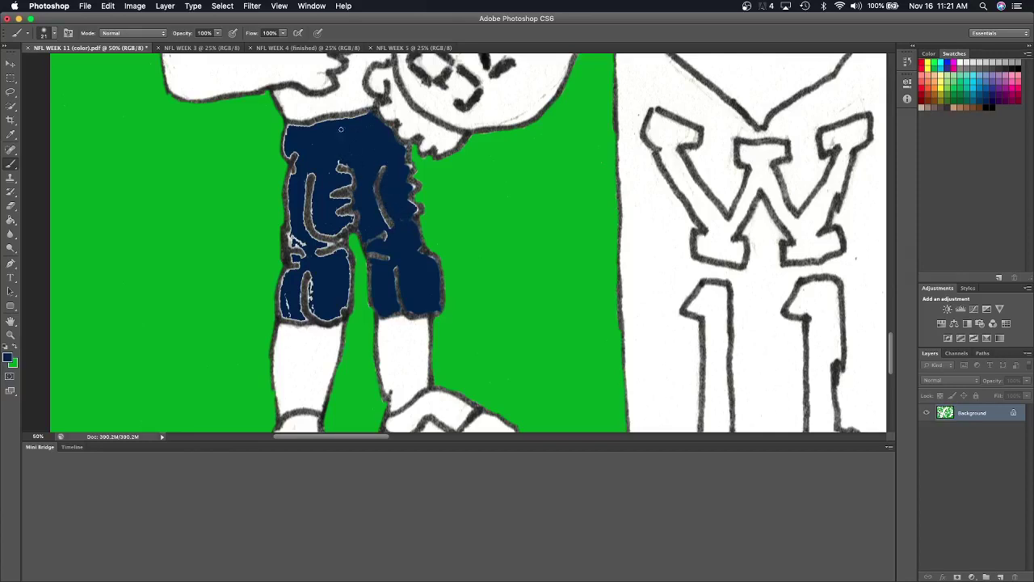
pyautogui.moveTo(340, 129)
pyautogui.mouseDown()
pyautogui.moveTo(367, 115)
pyautogui.moveTo(287, 135)
pyautogui.moveTo(288, 159)
pyautogui.moveTo(307, 147)
pyautogui.moveTo(289, 239)
pyautogui.moveTo(322, 230)
pyautogui.moveTo(295, 243)
pyautogui.moveTo(320, 252)
pyautogui.moveTo(288, 273)
pyautogui.moveTo(284, 322)
pyautogui.moveTo(301, 277)
pyautogui.moveTo(303, 314)
pyautogui.mouseUp()
pyautogui.moveTo(312, 275)
pyautogui.mouseDown()
pyautogui.moveTo(310, 297)
pyautogui.moveTo(328, 320)
pyautogui.moveTo(345, 304)
pyautogui.moveTo(347, 267)
pyautogui.moveTo(323, 252)
pyautogui.moveTo(336, 239)
pyautogui.moveTo(325, 244)
pyautogui.mouseUp()
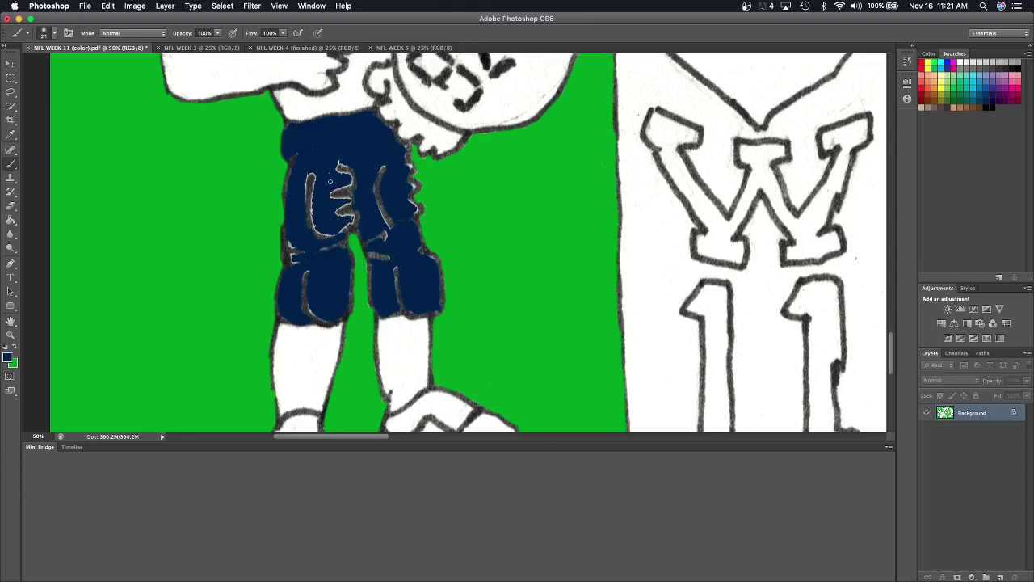
pyautogui.moveTo(314, 205)
pyautogui.mouseDown()
pyautogui.moveTo(318, 225)
pyautogui.moveTo(339, 228)
pyautogui.moveTo(349, 207)
pyautogui.moveTo(333, 198)
pyautogui.moveTo(338, 186)
pyautogui.moveTo(325, 173)
pyautogui.moveTo(334, 167)
pyautogui.mouseUp()
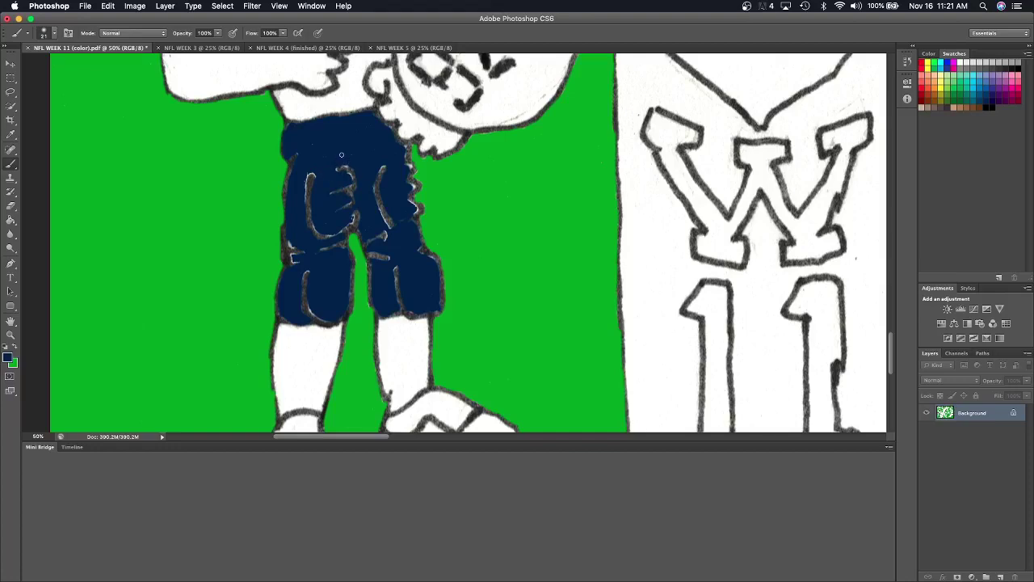
# Brush a navy line across each sock to close off the top bands.
pyautogui.scroll(-5, 341, 154)
pyautogui.scroll(-2, 341, 154)
pyautogui.scroll(7, 341, 154)
pyautogui.scroll(2, 341, 154)
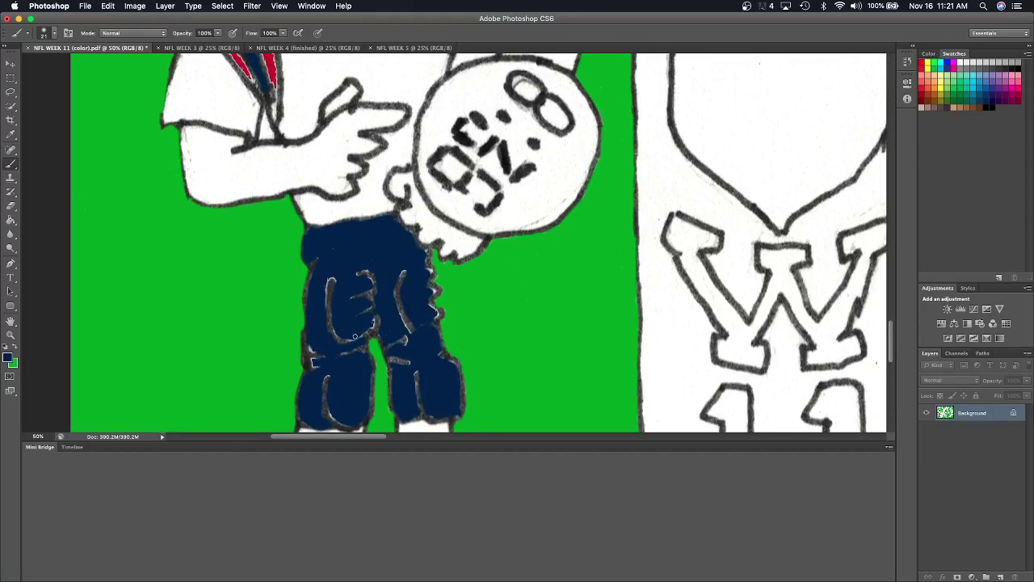
pyautogui.scroll(-2, 354, 337)
pyautogui.scroll(-3, 354, 336)
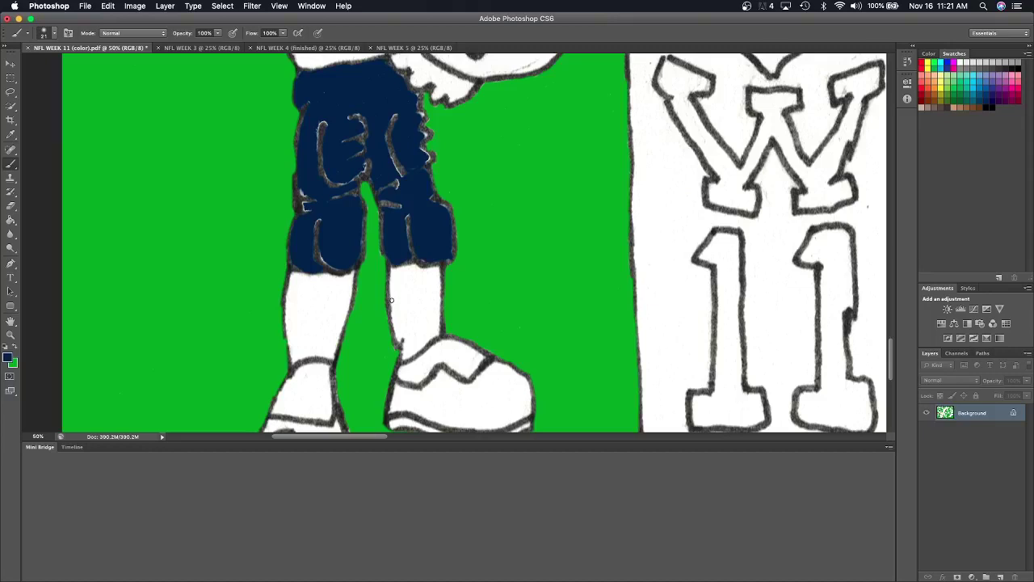
pyautogui.moveTo(391, 300); pyautogui.dragTo(441, 298)
pyautogui.moveTo(285, 302); pyautogui.dragTo(353, 304)
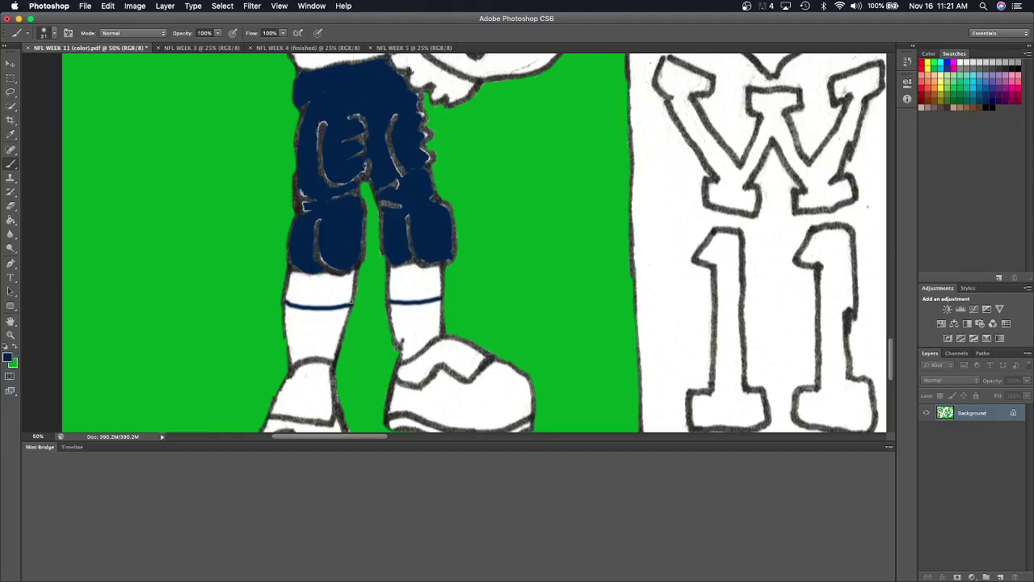
# Fill both sock bands navy and brush over their light edges.
pyautogui.click(13, 220)
pyautogui.click(336, 292)
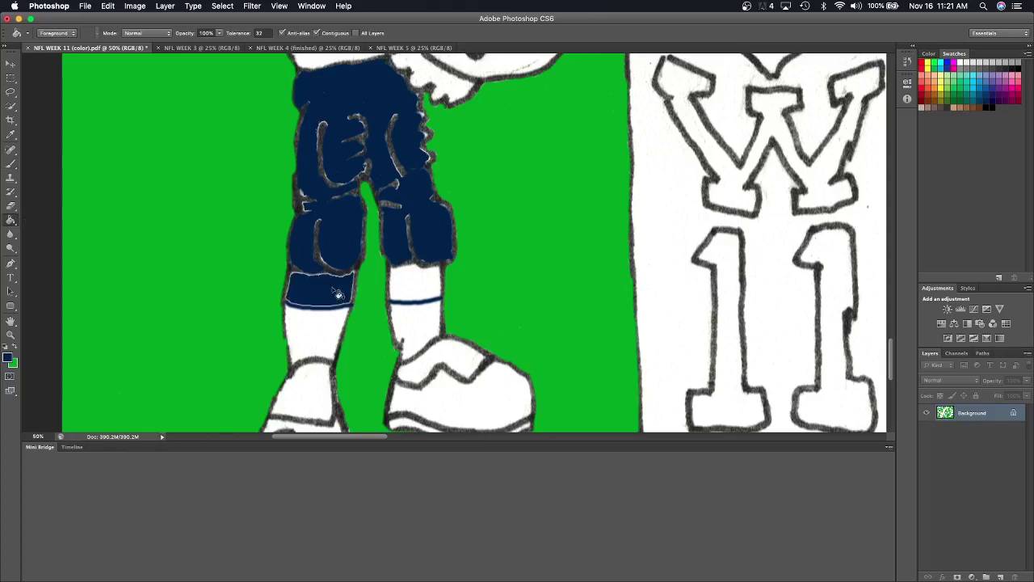
pyautogui.click(419, 289)
pyautogui.click(11, 164)
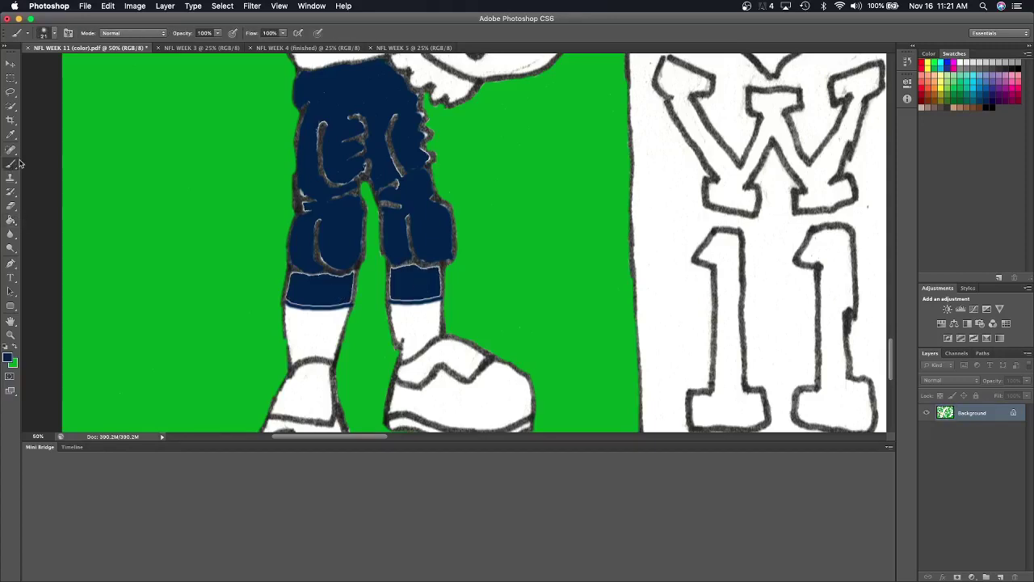
pyautogui.moveTo(292, 278)
pyautogui.mouseDown()
pyautogui.moveTo(334, 276)
pyautogui.moveTo(288, 284)
pyautogui.moveTo(305, 306)
pyautogui.moveTo(323, 304)
pyautogui.mouseUp()
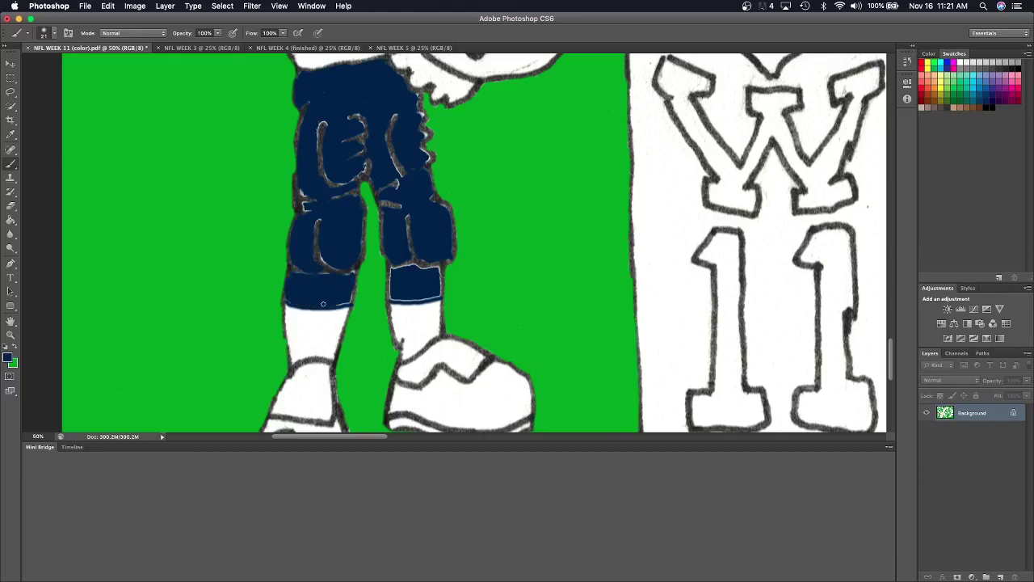
pyautogui.moveTo(405, 283)
pyautogui.mouseDown()
pyautogui.moveTo(388, 278)
pyautogui.moveTo(416, 299)
pyautogui.moveTo(441, 290)
pyautogui.mouseUp()
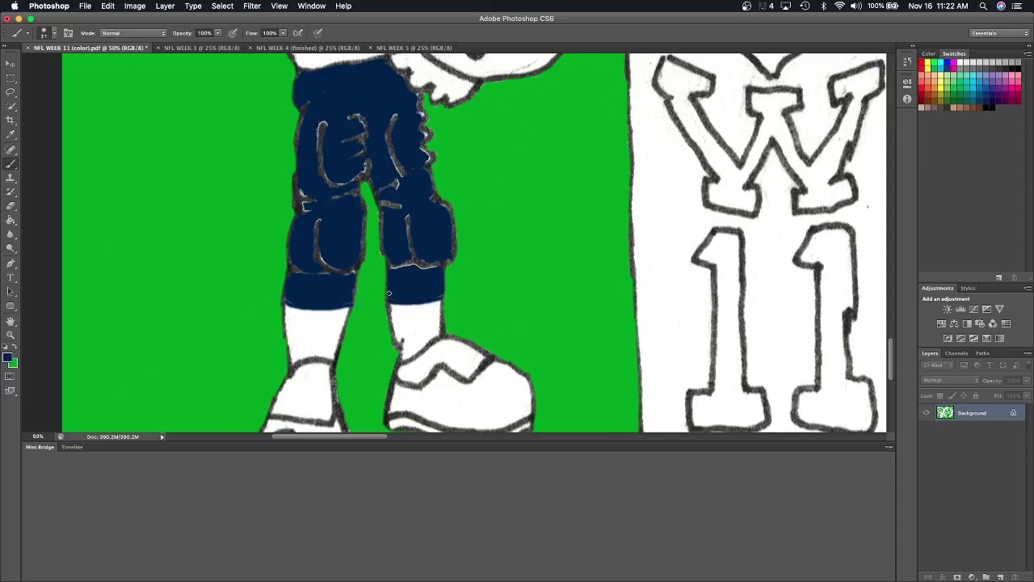
pyautogui.scroll(5, 392, 291)
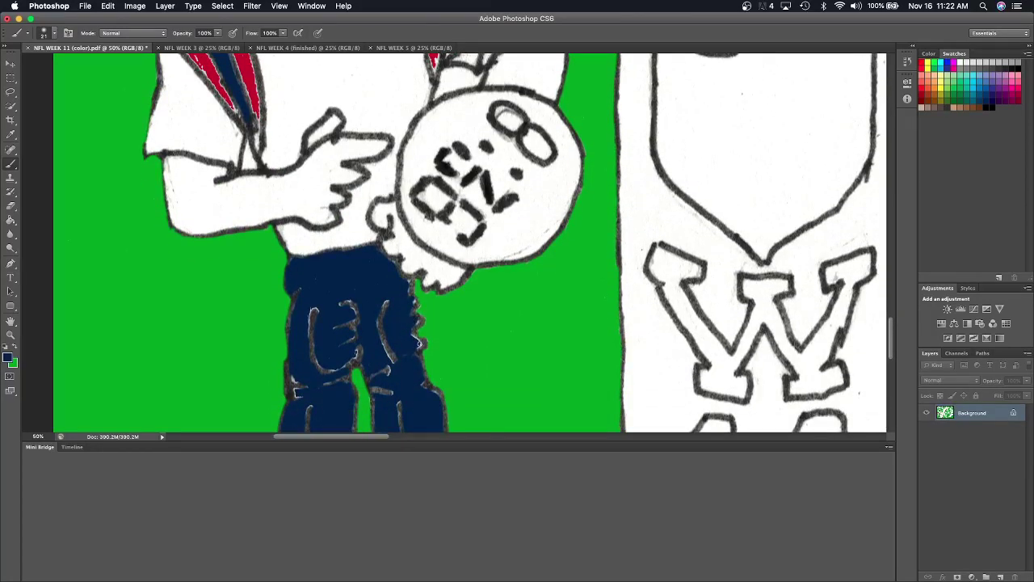
pyautogui.scroll(5, 419, 342)
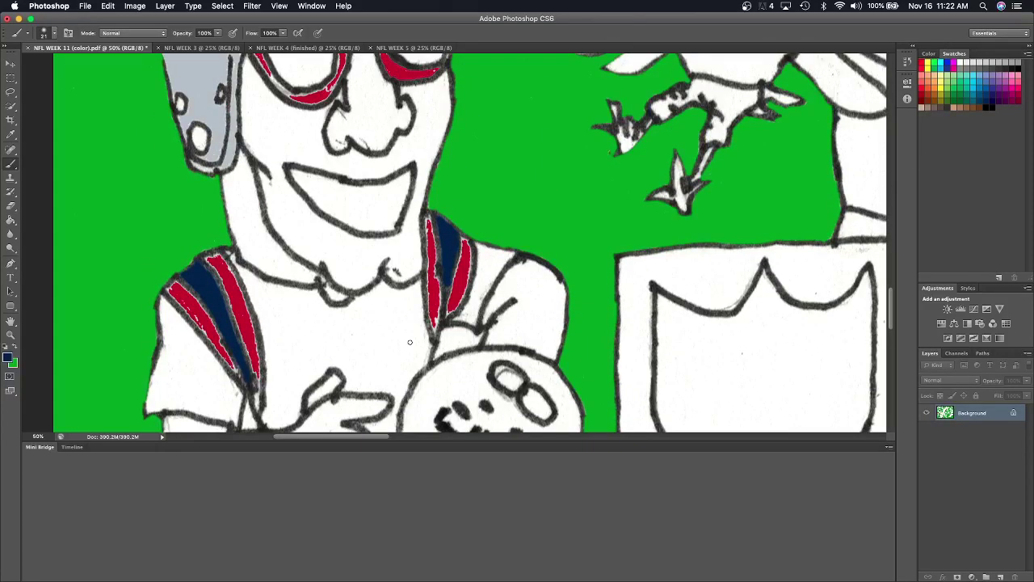
# Sample the jersey red and brush it over the white gaps in both shoulder stripes.
pyautogui.press('i')
pyautogui.click(244, 317)
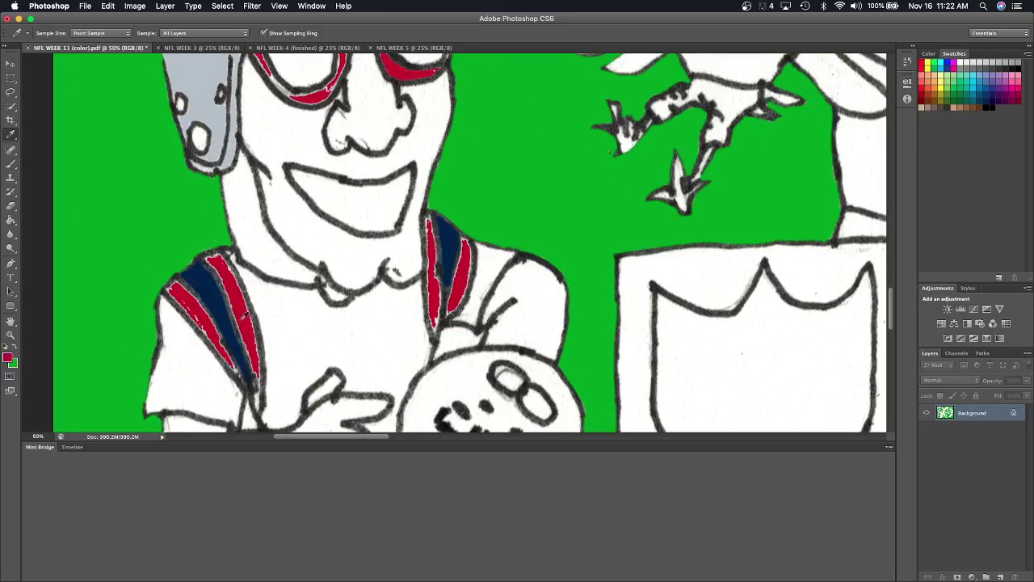
pyautogui.click(12, 165)
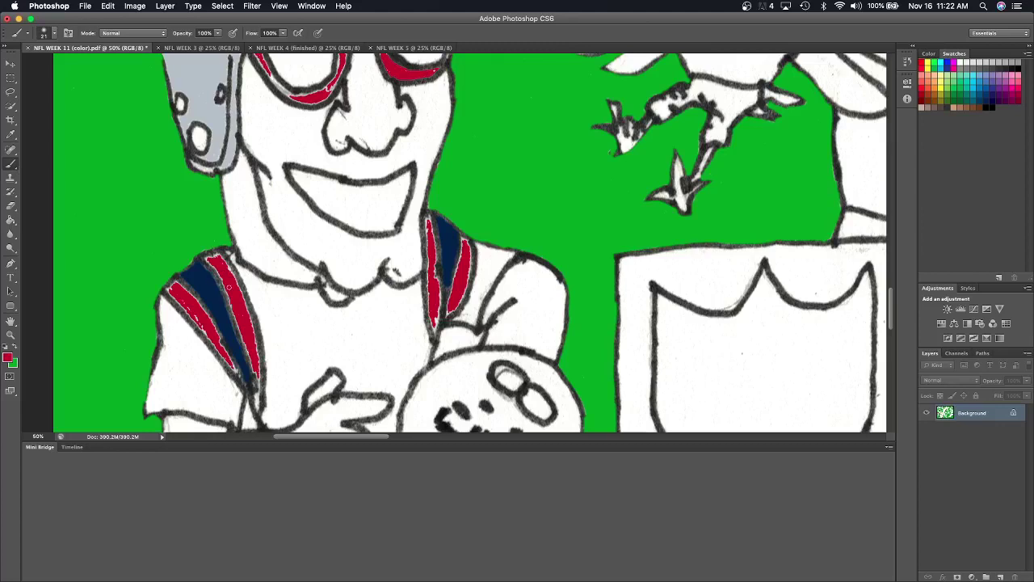
pyautogui.moveTo(212, 263)
pyautogui.mouseDown()
pyautogui.moveTo(217, 252)
pyautogui.moveTo(231, 270)
pyautogui.moveTo(252, 360)
pyautogui.mouseUp()
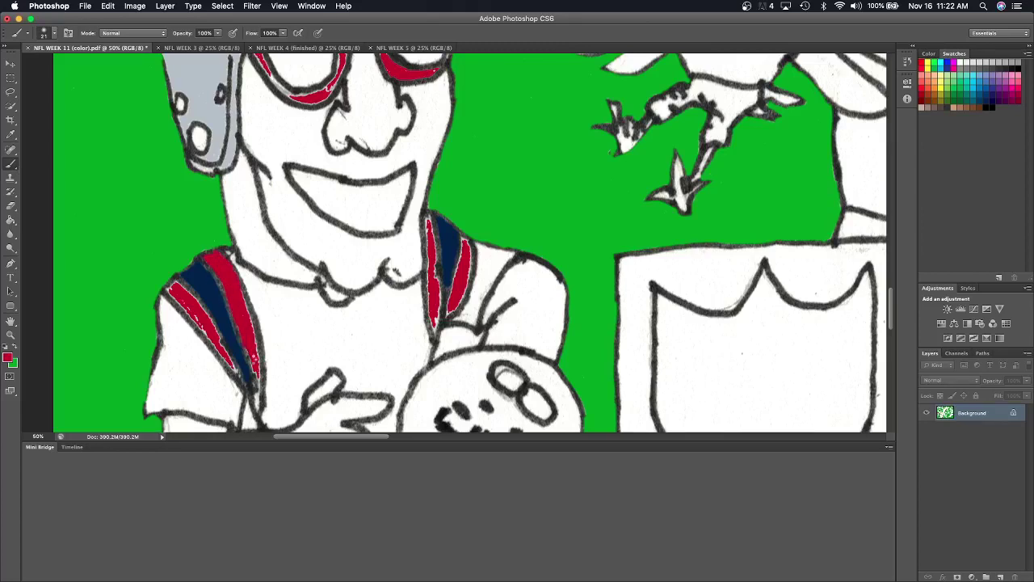
pyautogui.moveTo(246, 295); pyautogui.dragTo(258, 410)
pyautogui.moveTo(183, 300)
pyautogui.mouseDown()
pyautogui.moveTo(197, 323)
pyautogui.moveTo(166, 286)
pyautogui.moveTo(186, 283)
pyautogui.moveTo(251, 391)
pyautogui.mouseUp()
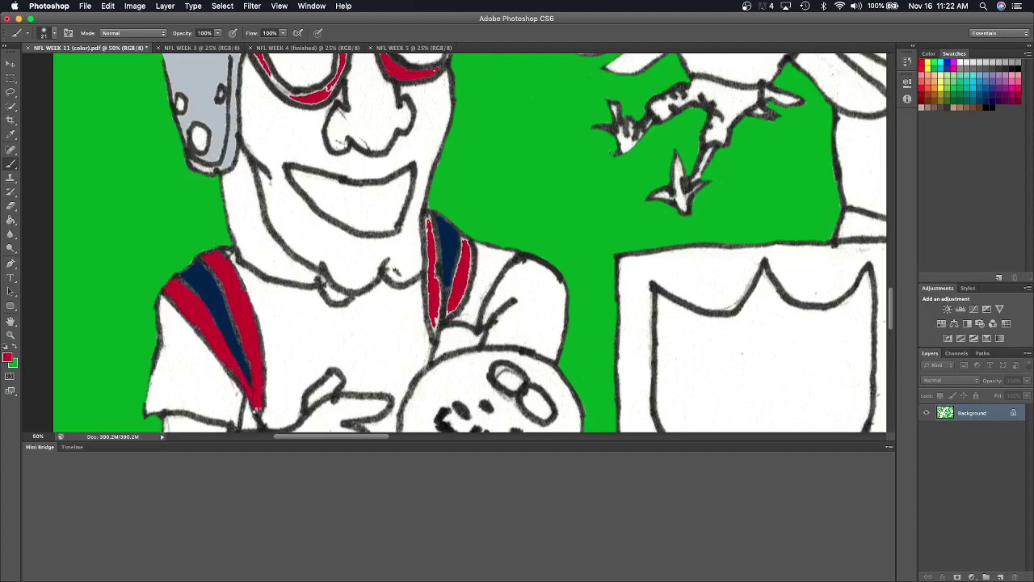
pyautogui.moveTo(429, 249)
pyautogui.mouseDown()
pyautogui.moveTo(428, 222)
pyautogui.moveTo(441, 311)
pyautogui.mouseUp()
pyautogui.moveTo(428, 275)
pyautogui.mouseDown()
pyautogui.moveTo(430, 323)
pyautogui.moveTo(442, 333)
pyautogui.moveTo(467, 255)
pyautogui.moveTo(466, 291)
pyautogui.mouseUp()
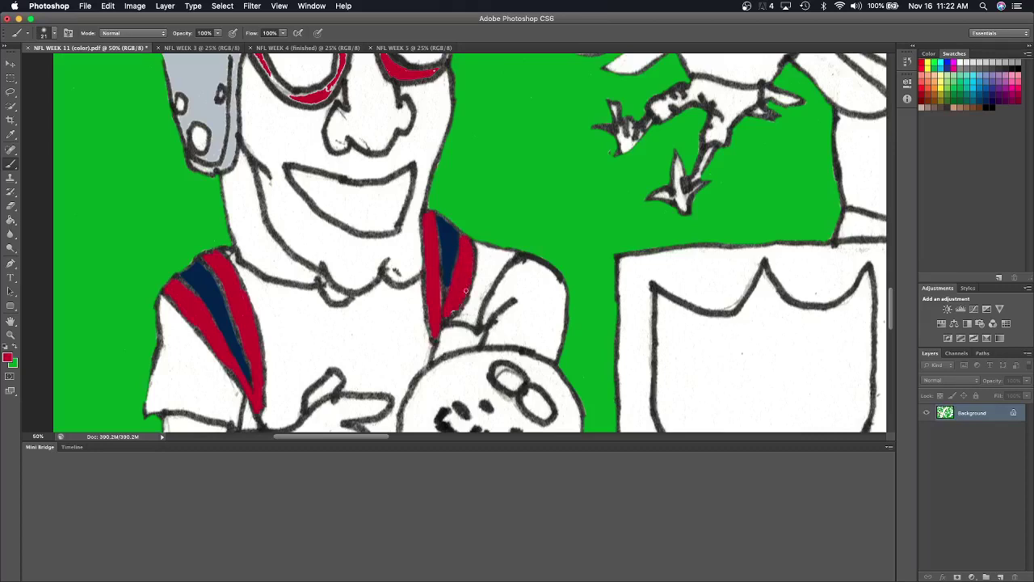
# Brush red over the white gaps on the glasses bridge, right edge and top of the frame.
pyautogui.scroll(3, 433, 324)
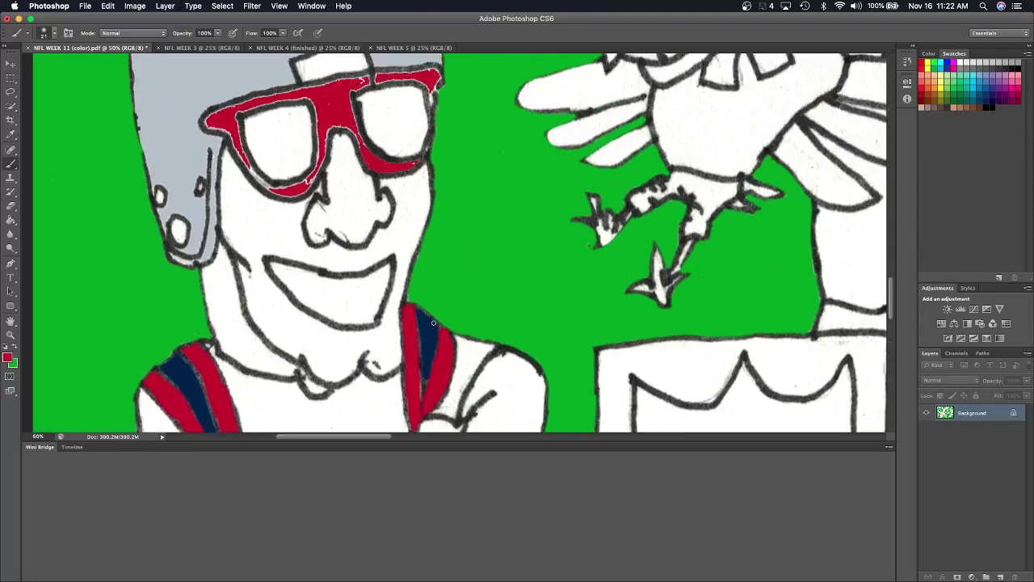
pyautogui.scroll(2, 434, 323)
pyautogui.moveTo(353, 165); pyautogui.dragTo(362, 204)
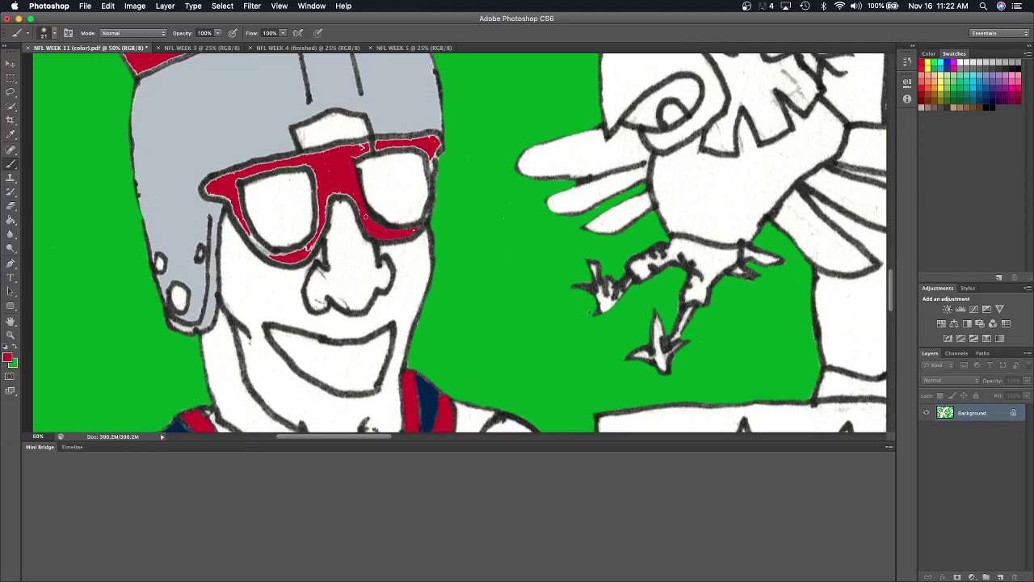
pyautogui.moveTo(419, 222); pyautogui.dragTo(434, 141)
pyautogui.moveTo(361, 147)
pyautogui.mouseDown()
pyautogui.moveTo(433, 136)
pyautogui.moveTo(428, 144)
pyautogui.mouseUp()
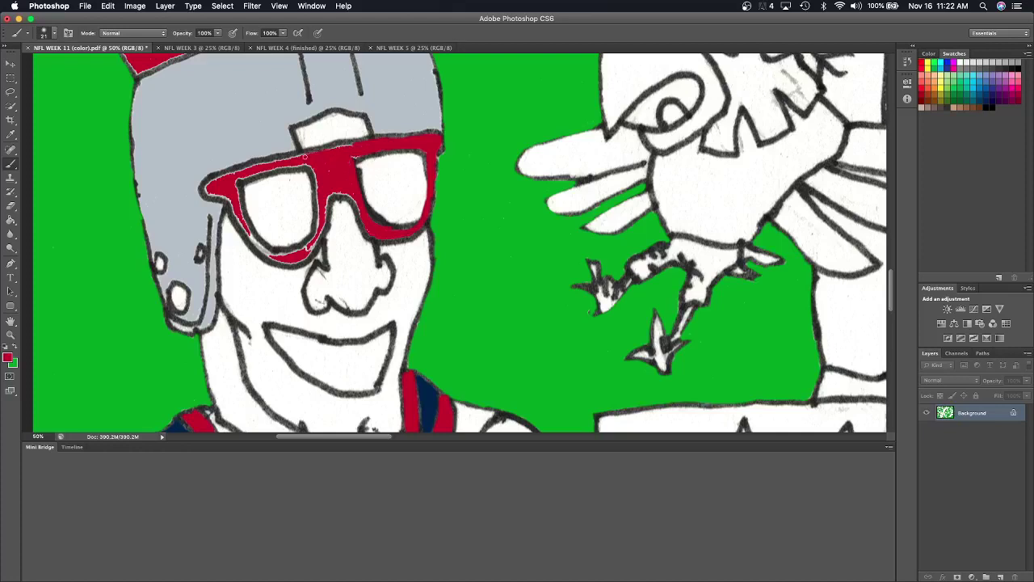
pyautogui.moveTo(353, 156)
pyautogui.mouseDown()
pyautogui.moveTo(251, 167)
pyautogui.moveTo(203, 189)
pyautogui.moveTo(235, 194)
pyautogui.moveTo(223, 198)
pyautogui.moveTo(228, 206)
pyautogui.moveTo(236, 184)
pyautogui.moveTo(247, 226)
pyautogui.moveTo(239, 221)
pyautogui.moveTo(258, 247)
pyautogui.moveTo(297, 258)
pyautogui.moveTo(312, 244)
pyautogui.moveTo(320, 185)
pyautogui.moveTo(327, 230)
pyautogui.moveTo(340, 186)
pyautogui.mouseUp()
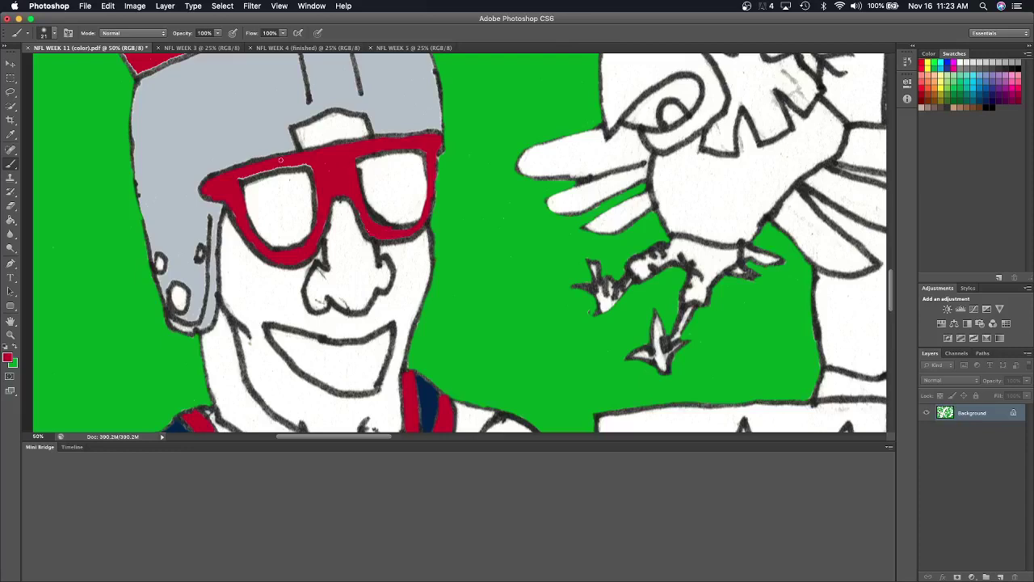
pyautogui.moveTo(235, 182); pyautogui.dragTo(322, 158)
# Paint two red stripes down the left pant leg and red trim along both cuffs.
pyautogui.scroll(-5, 401, 226)
pyautogui.scroll(-5, 402, 226)
pyautogui.scroll(-3, 402, 226)
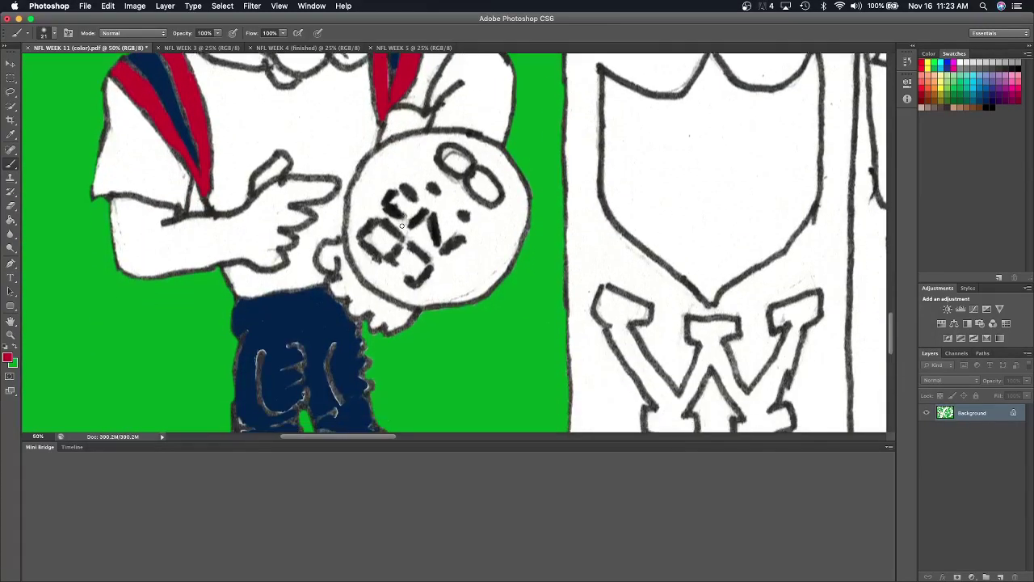
pyautogui.scroll(-1, 402, 225)
pyautogui.scroll(-4, 402, 225)
pyautogui.scroll(-2, 402, 226)
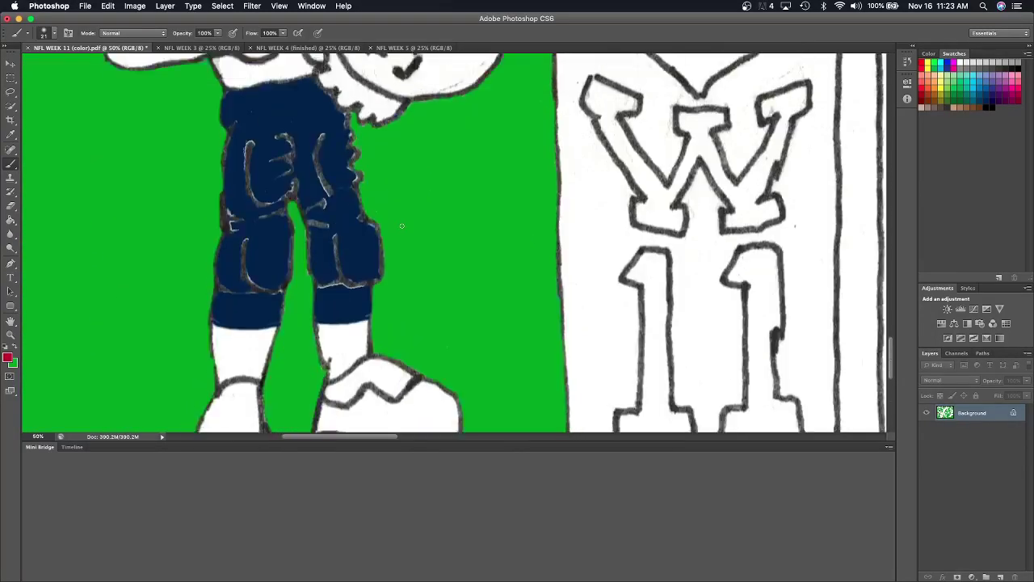
pyautogui.scroll(-1, 401, 225)
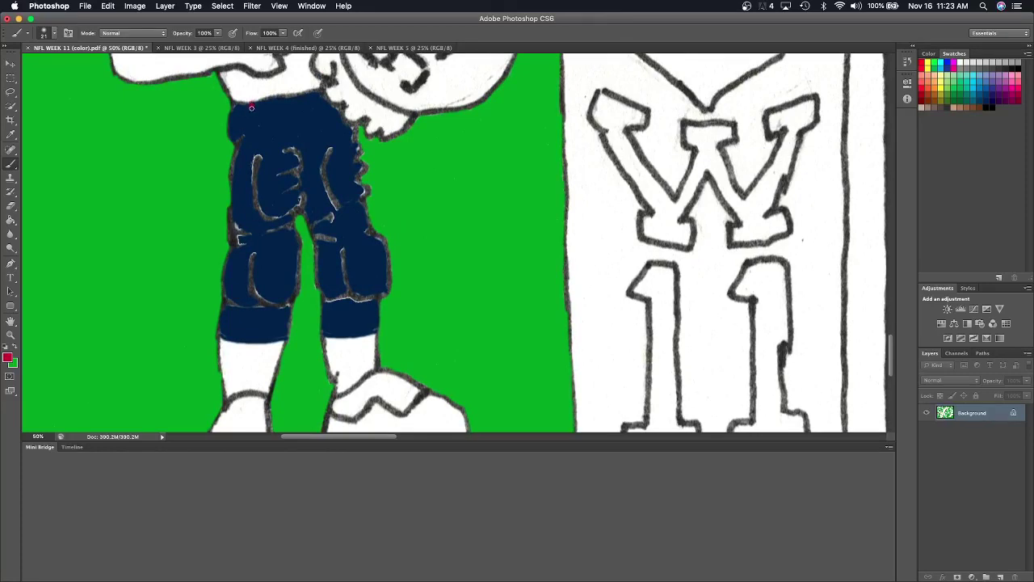
pyautogui.moveTo(252, 106)
pyautogui.mouseDown()
pyautogui.moveTo(244, 305)
pyautogui.moveTo(232, 281)
pyautogui.moveTo(244, 101)
pyautogui.mouseUp()
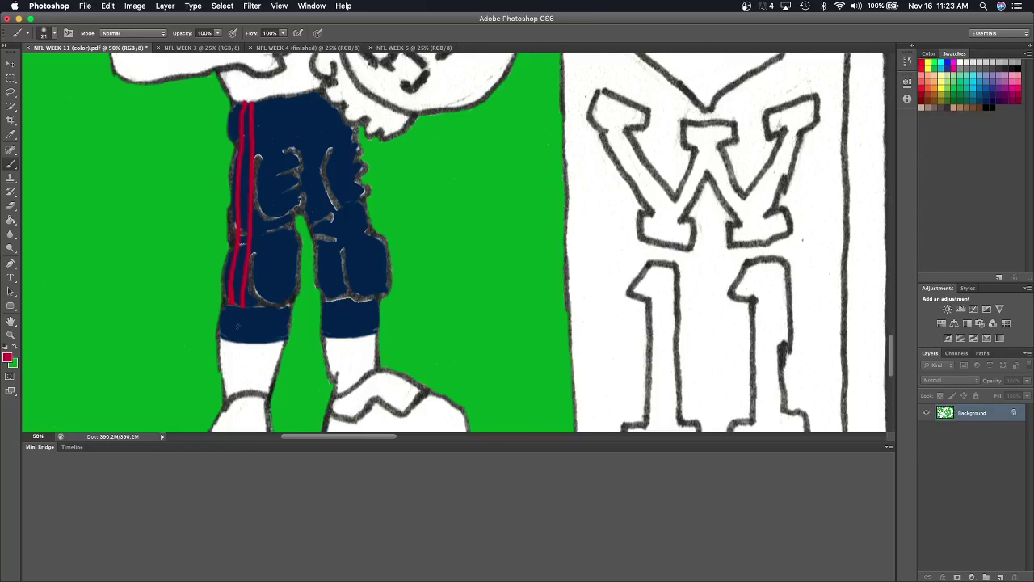
pyautogui.moveTo(221, 336); pyautogui.dragTo(373, 330)
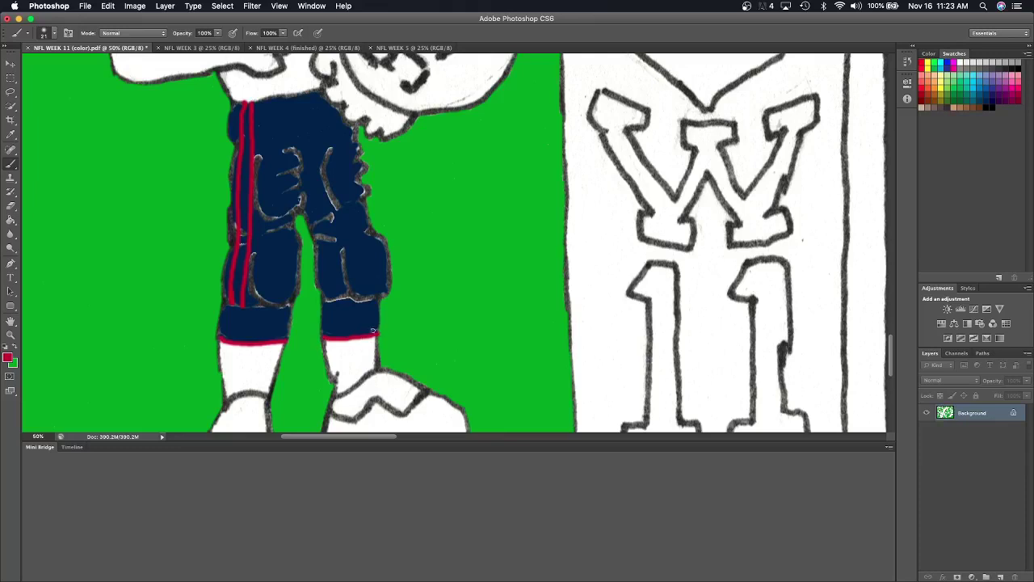
# Sample white and fill the stripe between the red lines on the left pant leg.
pyautogui.click(10, 134)
pyautogui.click(163, 60)
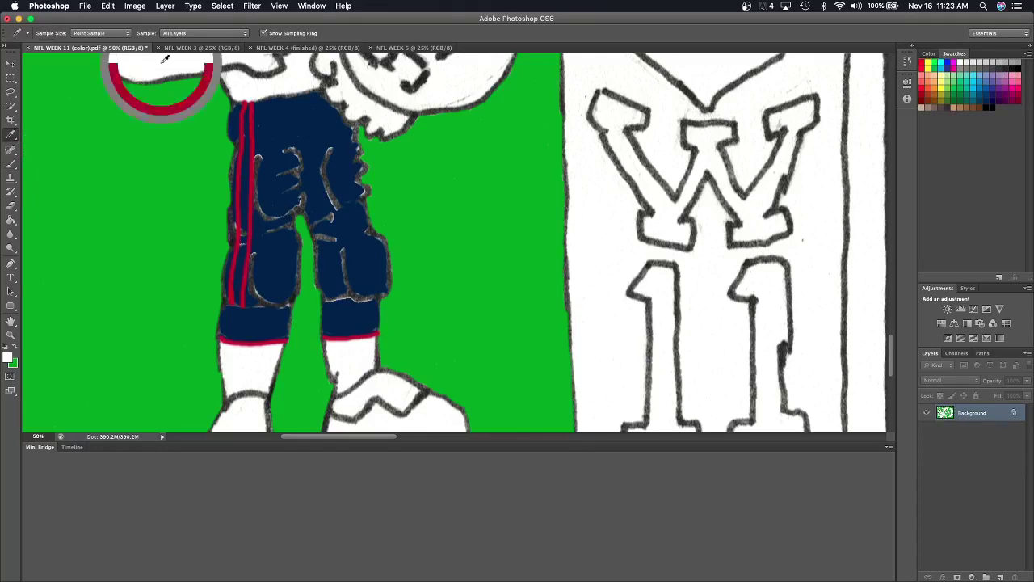
pyautogui.click(11, 221)
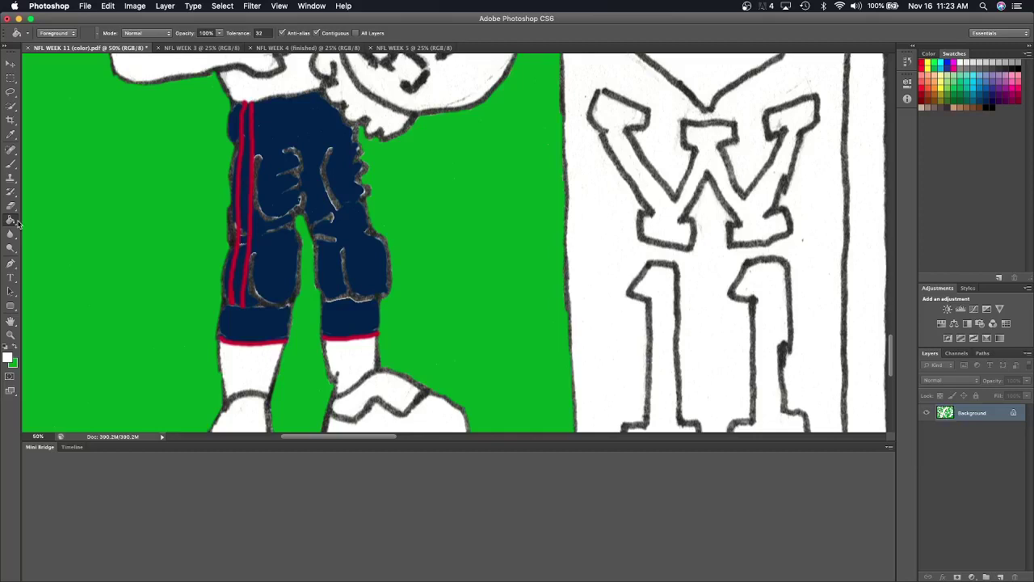
pyautogui.click(244, 194)
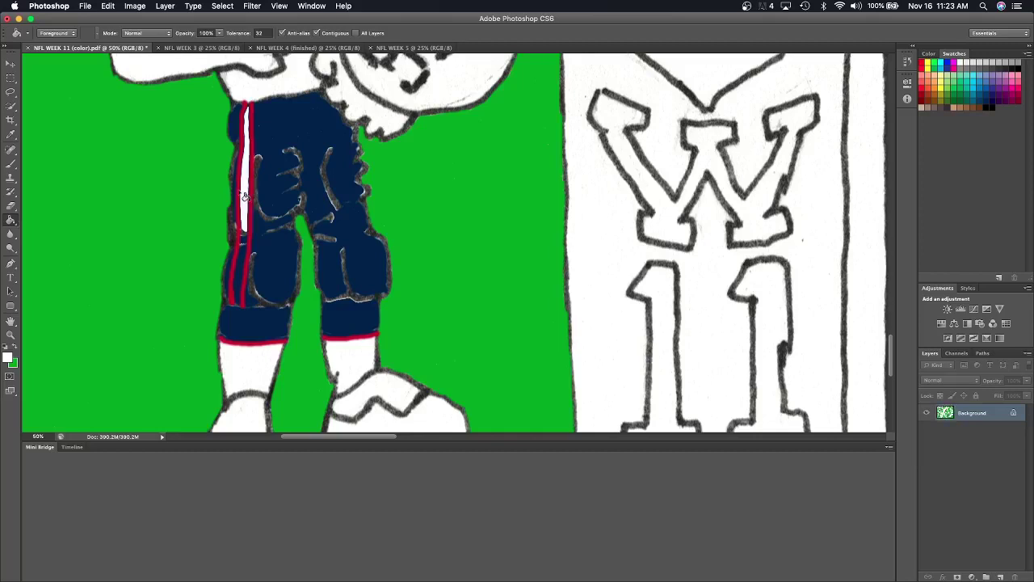
pyautogui.click(238, 270)
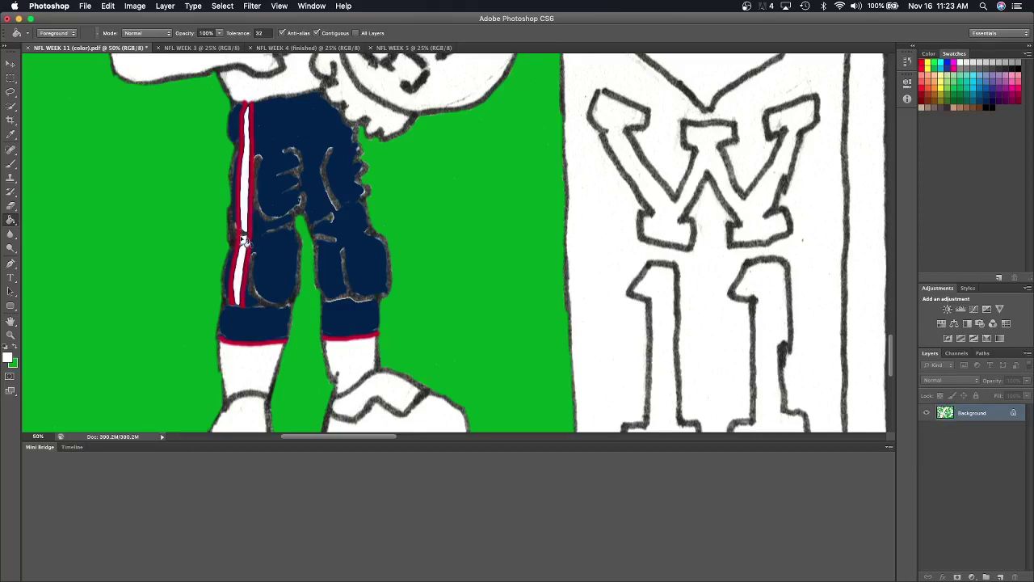
pyautogui.click(248, 234)
# Sample the background green and fill the white gap beside the left arm, touching up its edge.
pyautogui.scroll(3, 248, 232)
pyautogui.scroll(2, 248, 232)
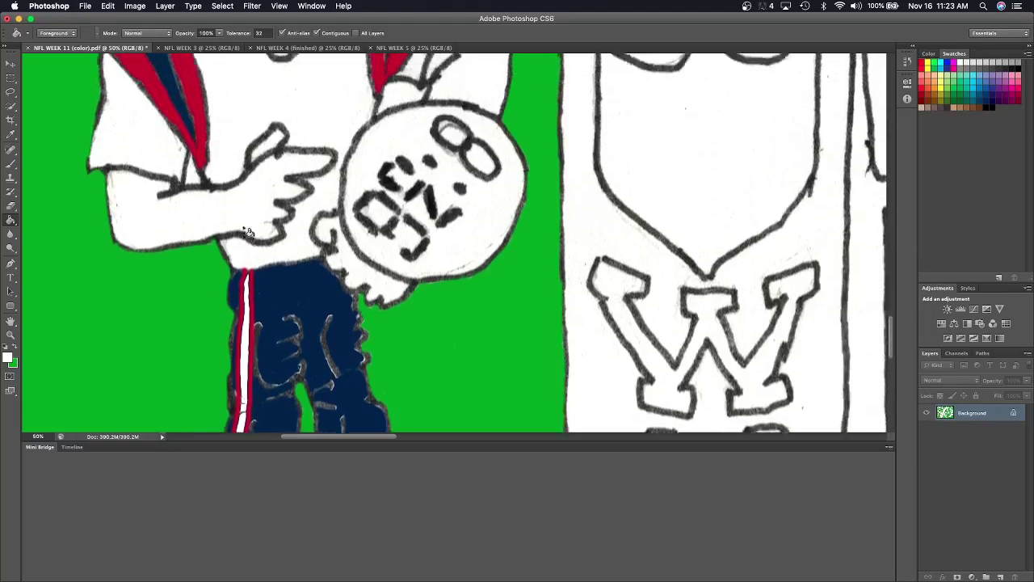
pyautogui.scroll(4, 249, 232)
pyautogui.scroll(1, 248, 232)
pyautogui.click(12, 135)
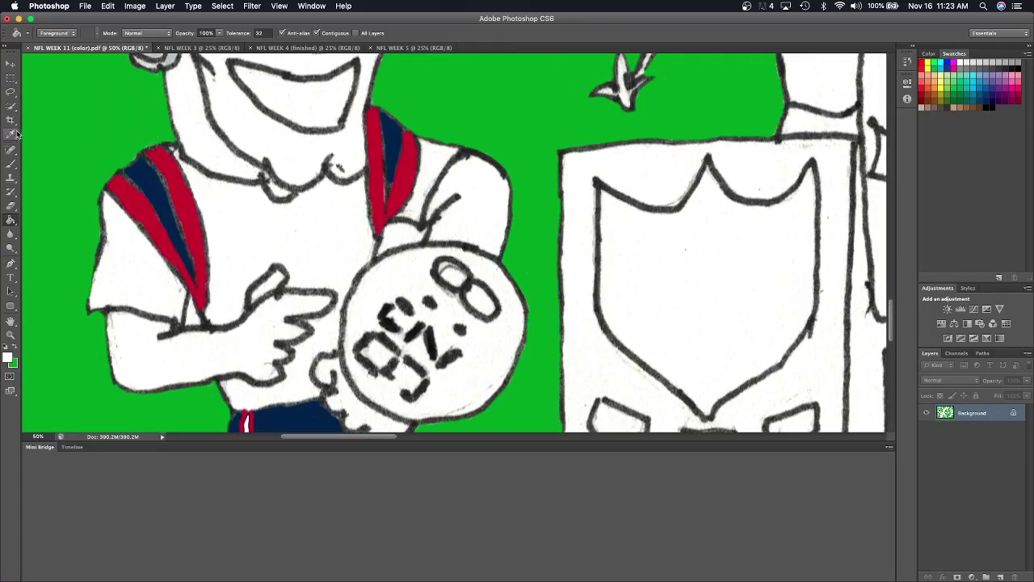
pyautogui.click(79, 129)
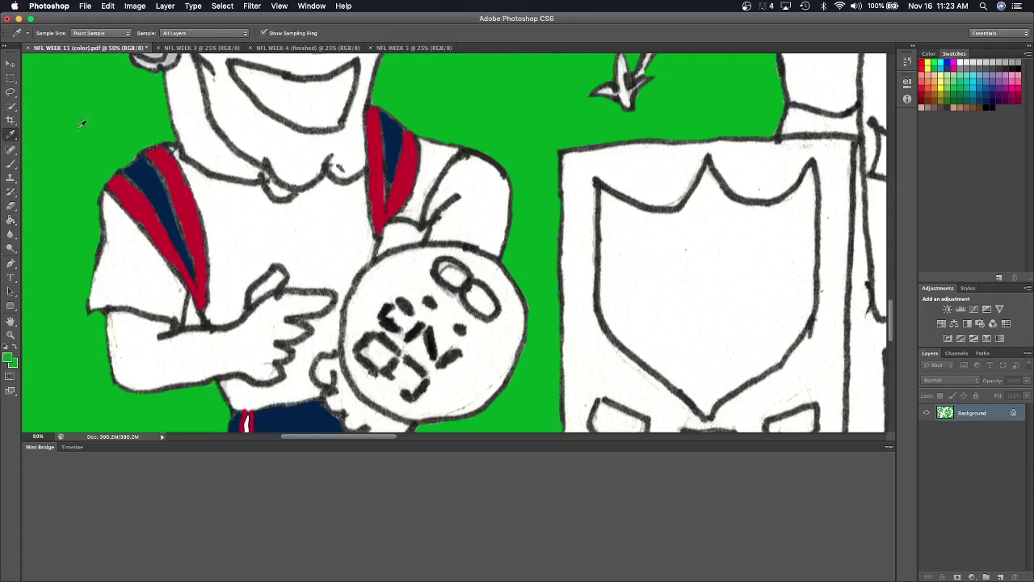
pyautogui.click(10, 220)
pyautogui.click(191, 320)
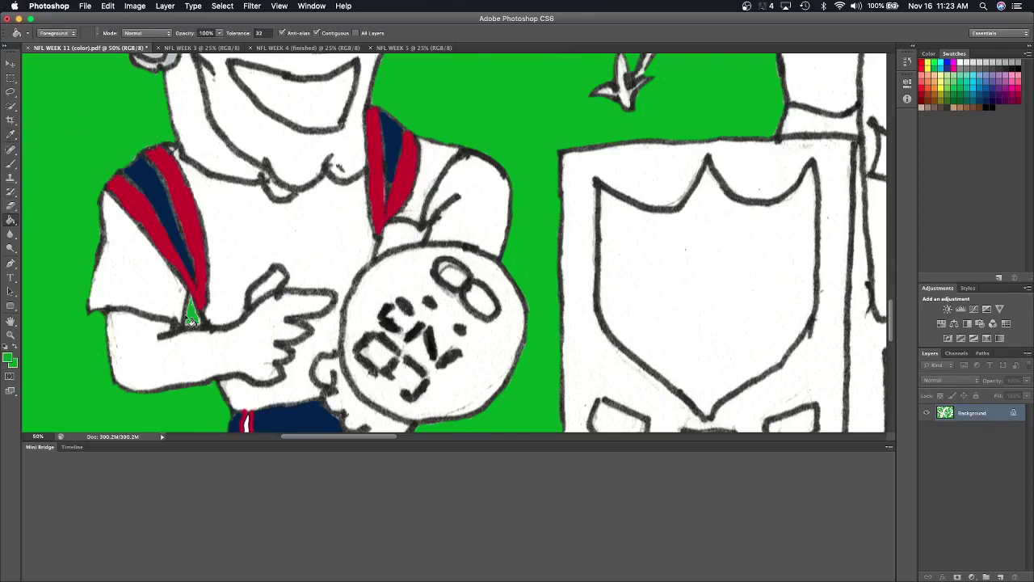
pyautogui.click(19, 171)
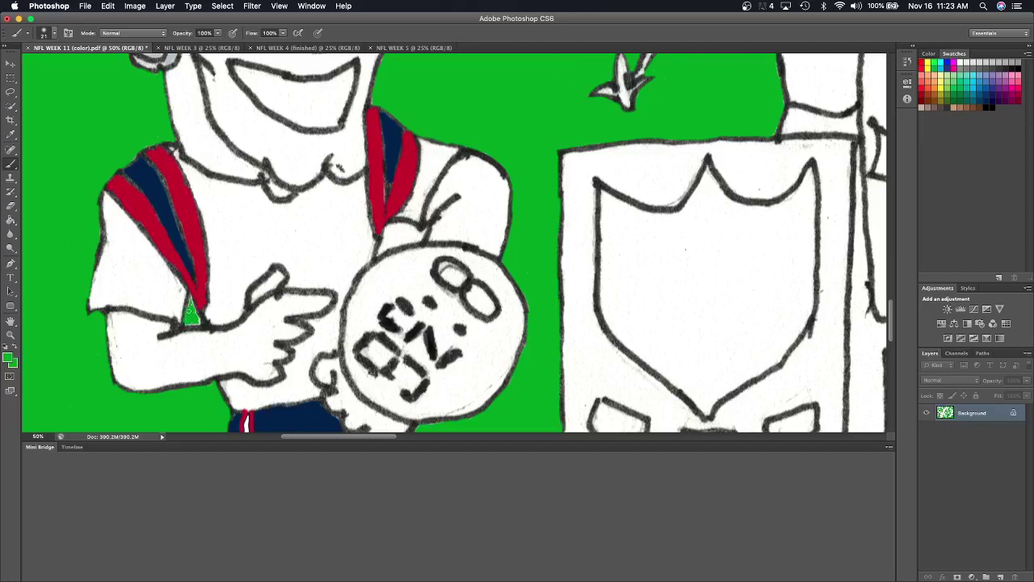
pyautogui.moveTo(188, 309)
pyautogui.mouseDown()
pyautogui.moveTo(187, 328)
pyautogui.moveTo(200, 321)
pyautogui.mouseUp()
# Sample navy from the shoulder stripe and paint the jersey's 1 navy.
pyautogui.click(12, 135)
pyautogui.click(162, 187)
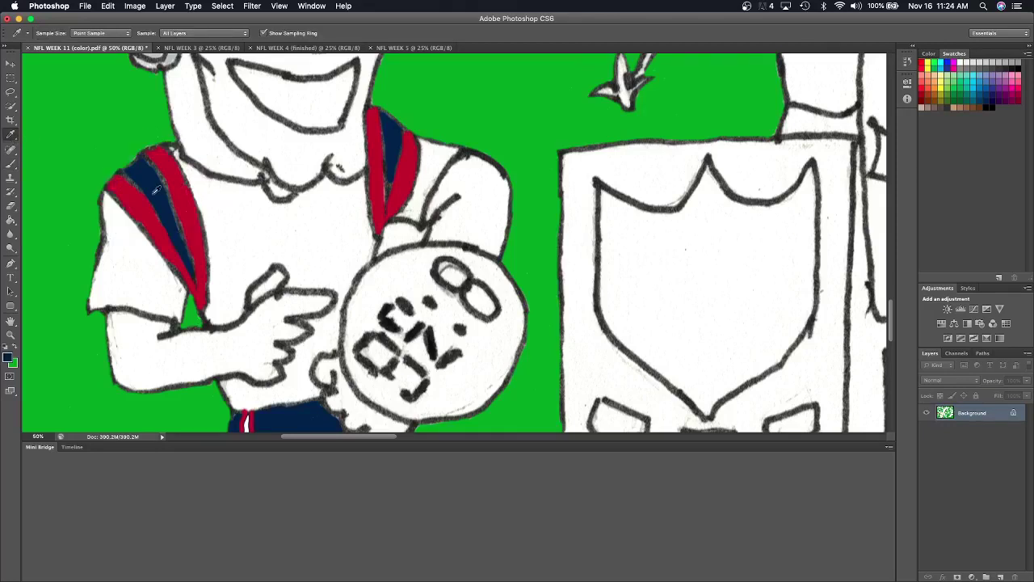
pyautogui.click(15, 164)
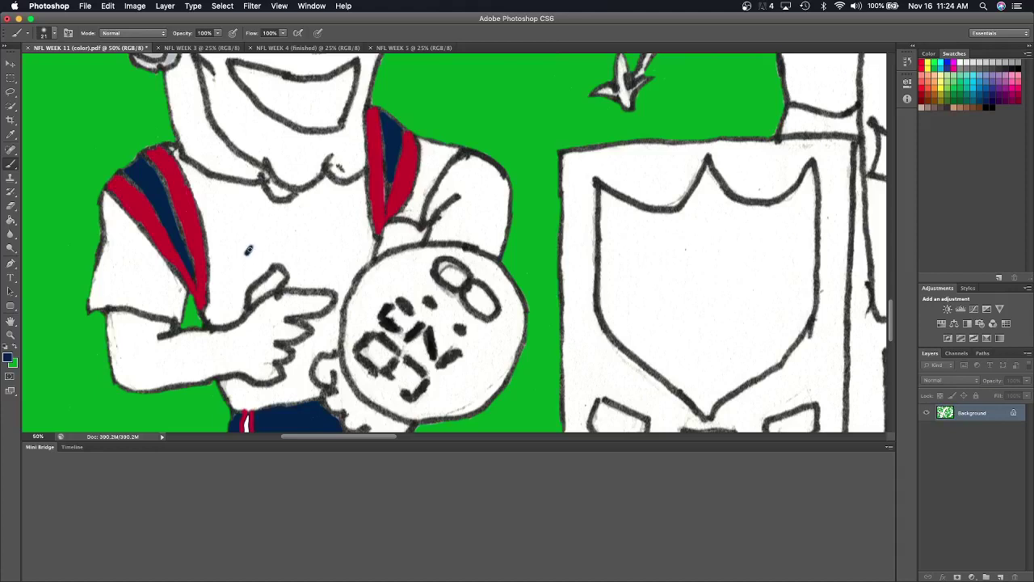
pyautogui.moveTo(248, 251)
pyautogui.mouseDown()
pyautogui.moveTo(275, 241)
pyautogui.moveTo(281, 264)
pyautogui.moveTo(251, 257)
pyautogui.moveTo(264, 268)
pyautogui.moveTo(256, 251)
pyautogui.moveTo(244, 260)
pyautogui.moveTo(267, 260)
pyautogui.moveTo(269, 246)
pyautogui.moveTo(270, 266)
pyautogui.moveTo(273, 244)
pyautogui.mouseUp()
# Outline and fill the jersey's 0 in navy, including the part below the hand.
pyautogui.moveTo(308, 260)
pyautogui.mouseDown()
pyautogui.moveTo(309, 286)
pyautogui.moveTo(320, 236)
pyautogui.moveTo(352, 236)
pyautogui.moveTo(365, 257)
pyautogui.moveTo(356, 269)
pyautogui.mouseUp()
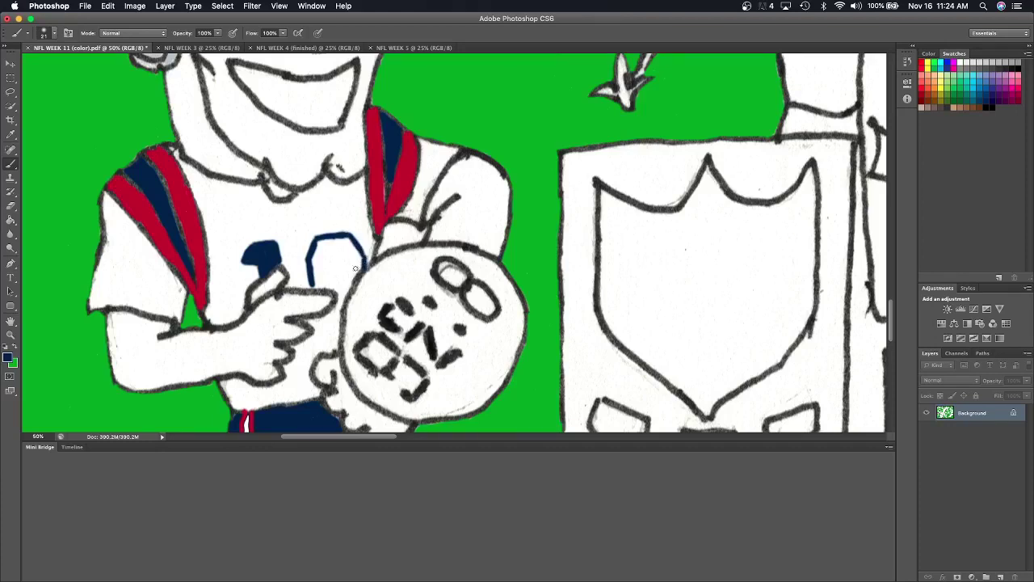
pyautogui.moveTo(317, 321); pyautogui.dragTo(327, 353)
pyautogui.moveTo(331, 269)
pyautogui.mouseDown()
pyautogui.moveTo(331, 280)
pyautogui.moveTo(332, 262)
pyautogui.moveTo(345, 259)
pyautogui.moveTo(350, 291)
pyautogui.moveTo(334, 293)
pyautogui.moveTo(335, 328)
pyautogui.mouseUp()
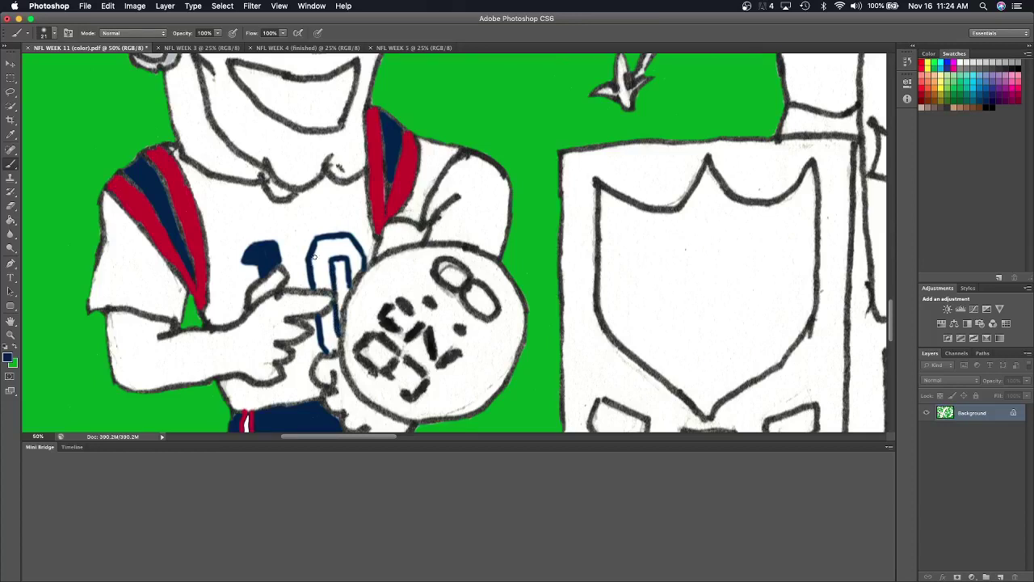
pyautogui.moveTo(315, 257)
pyautogui.mouseDown()
pyautogui.moveTo(316, 287)
pyautogui.moveTo(327, 241)
pyautogui.moveTo(335, 283)
pyautogui.moveTo(330, 271)
pyautogui.moveTo(325, 288)
pyautogui.moveTo(319, 263)
pyautogui.moveTo(328, 293)
pyautogui.moveTo(322, 247)
pyautogui.moveTo(343, 239)
pyautogui.moveTo(317, 240)
pyautogui.moveTo(348, 247)
pyautogui.moveTo(358, 282)
pyautogui.moveTo(352, 247)
pyautogui.moveTo(366, 274)
pyautogui.moveTo(352, 287)
pyautogui.moveTo(348, 242)
pyautogui.mouseUp()
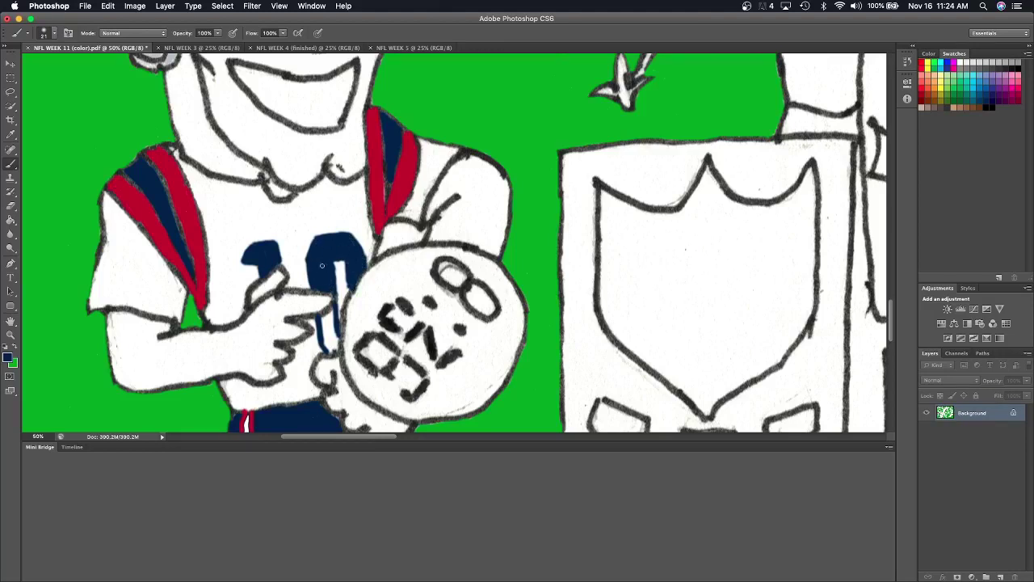
pyautogui.moveTo(326, 317); pyautogui.dragTo(335, 337)
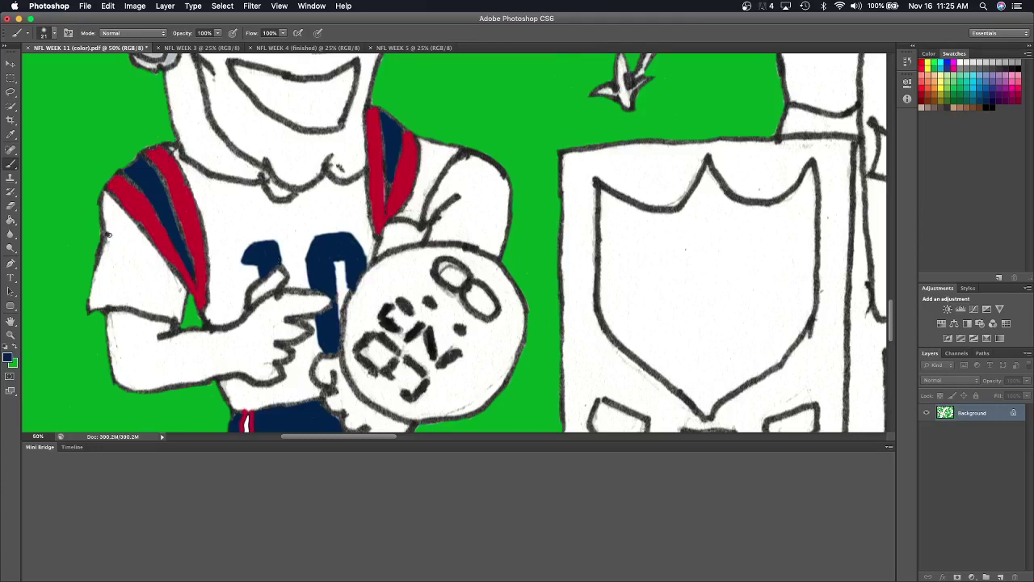
# Brush navy over the sleeve logo, undoing one stray stroke, and touch up the shoulder outline.
pyautogui.moveTo(108, 235)
pyautogui.mouseDown()
pyautogui.moveTo(131, 236)
pyautogui.moveTo(127, 245)
pyautogui.mouseUp()
pyautogui.moveTo(126, 248)
pyautogui.mouseDown()
pyautogui.moveTo(97, 268)
pyautogui.moveTo(105, 247)
pyautogui.moveTo(126, 238)
pyautogui.mouseUp()
pyautogui.press('super+z')
pyautogui.moveTo(123, 261)
pyautogui.mouseDown()
pyautogui.moveTo(107, 283)
pyautogui.moveTo(121, 292)
pyautogui.moveTo(103, 279)
pyautogui.mouseUp()
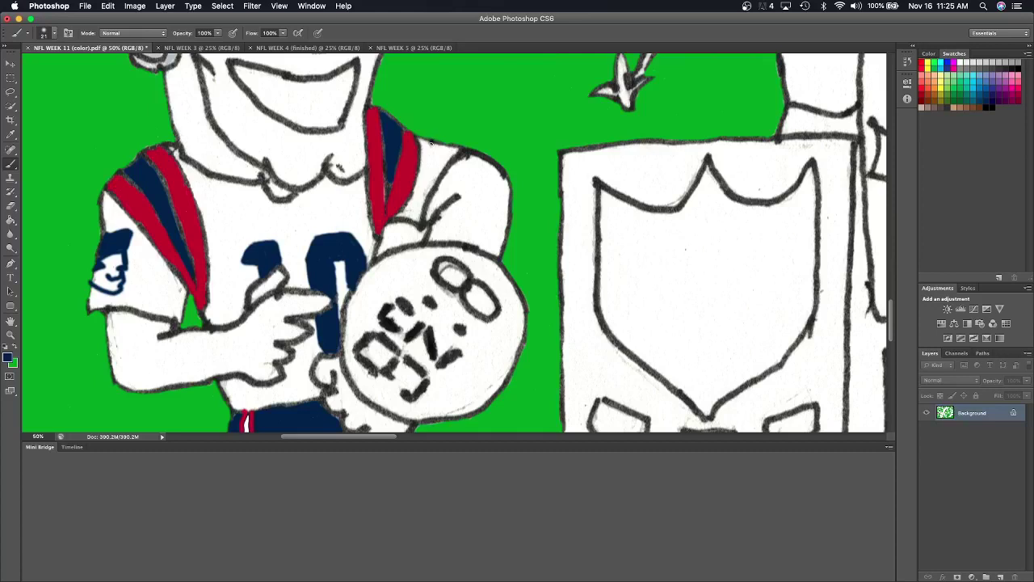
pyautogui.moveTo(431, 143); pyautogui.dragTo(462, 145)
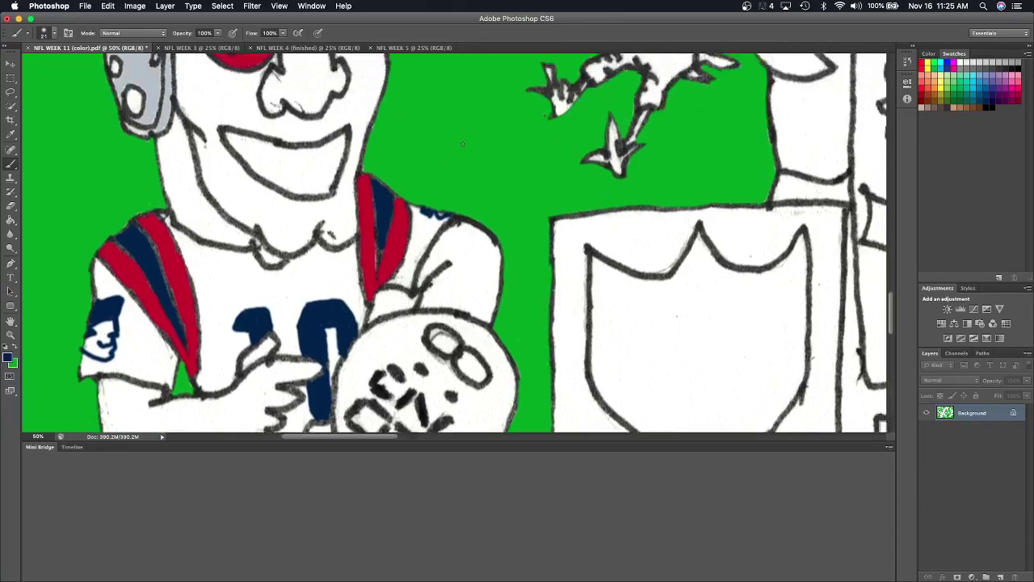
# Sample the background green and paint the white gap beside the ball green.
pyautogui.hscroll(3, 462, 144)
pyautogui.click(16, 136)
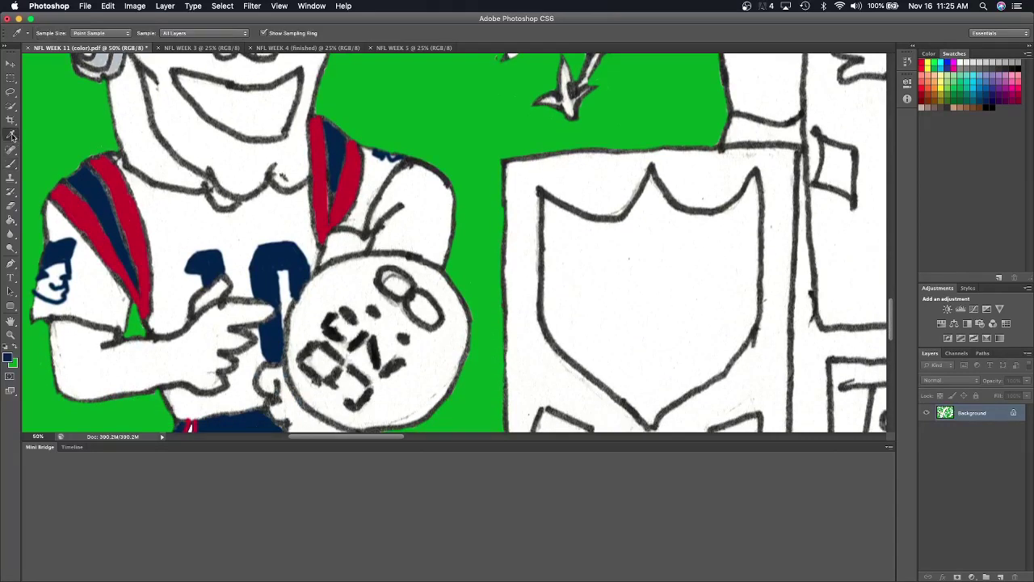
pyautogui.click(414, 128)
pyautogui.click(10, 165)
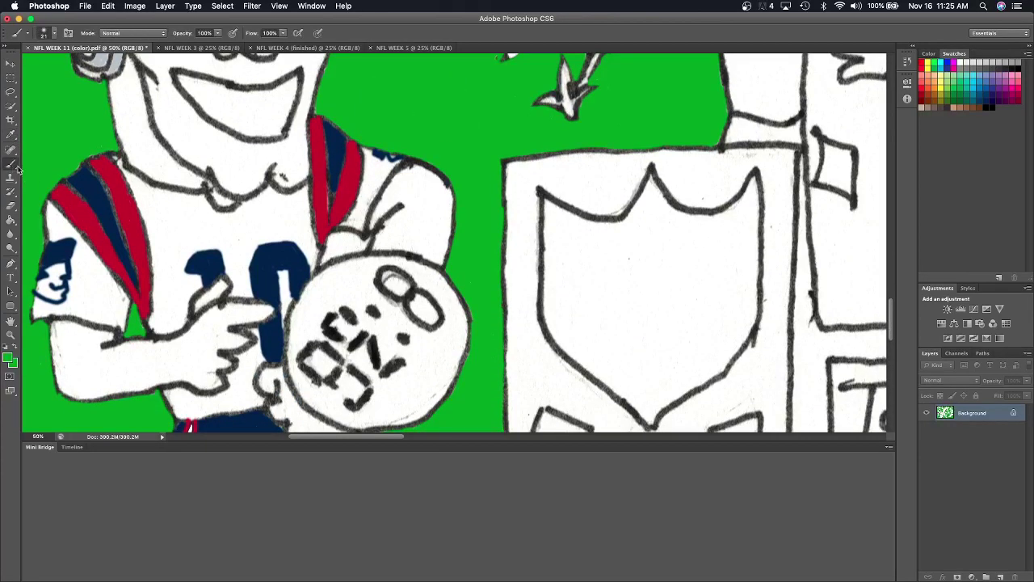
pyautogui.moveTo(331, 246)
pyautogui.mouseDown()
pyautogui.moveTo(325, 257)
pyautogui.moveTo(352, 234)
pyautogui.moveTo(358, 249)
pyautogui.moveTo(368, 241)
pyautogui.moveTo(353, 252)
pyautogui.moveTo(362, 251)
pyautogui.mouseUp()
# Scroll up to the helmet and get ready to sample its grey with the Eyedropper.
pyautogui.scroll(2, 349, 247)
pyautogui.scroll(3, 349, 247)
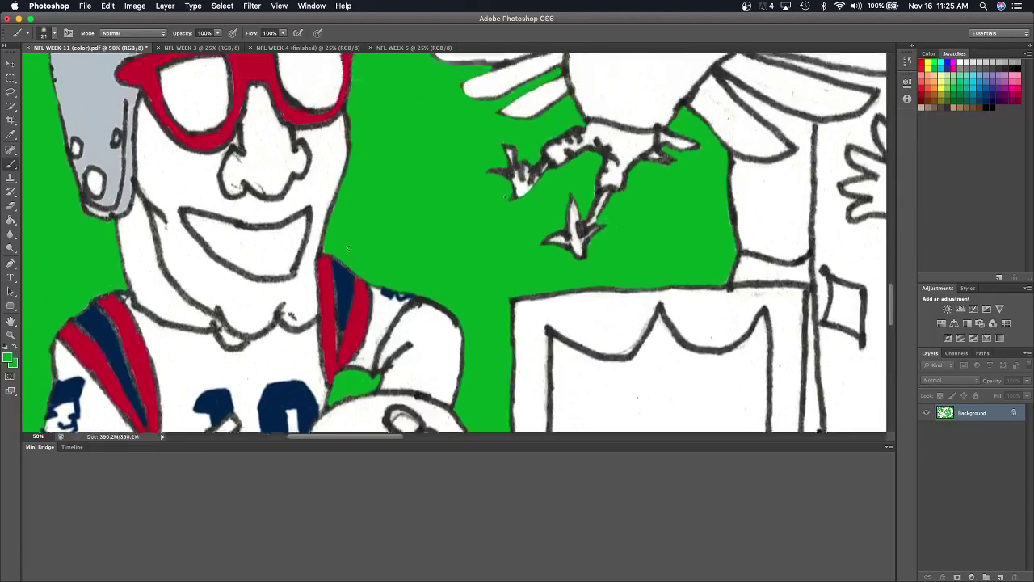
pyautogui.scroll(3, 349, 248)
pyautogui.click(12, 134)
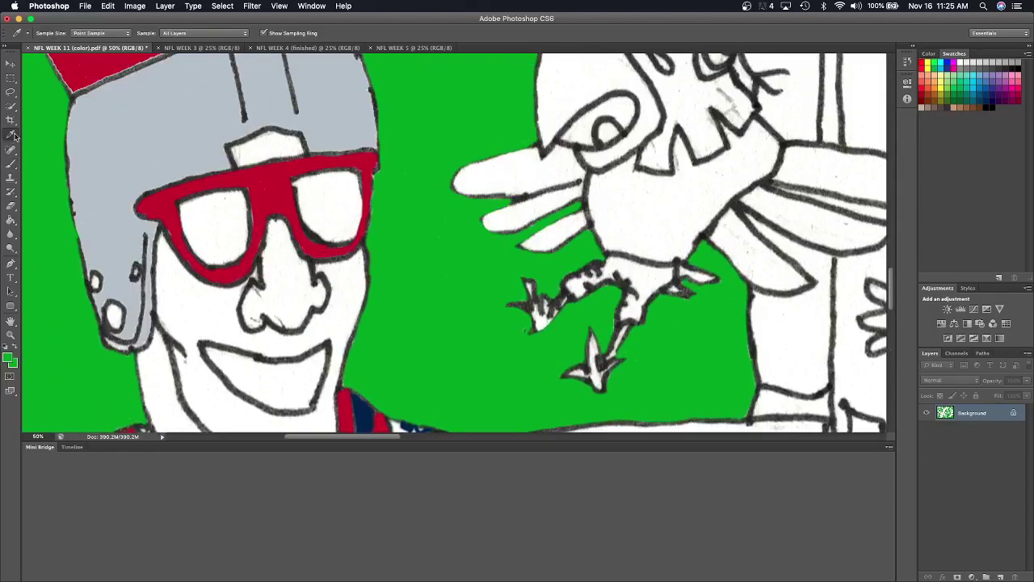
# Sample helmet grey, then paint the sleeve logo's face and outline the jersey number 10 light grey.
pyautogui.click(171, 122)
pyautogui.scroll(-4, 170, 121)
pyautogui.scroll(-8, 169, 122)
pyautogui.scroll(3, 169, 121)
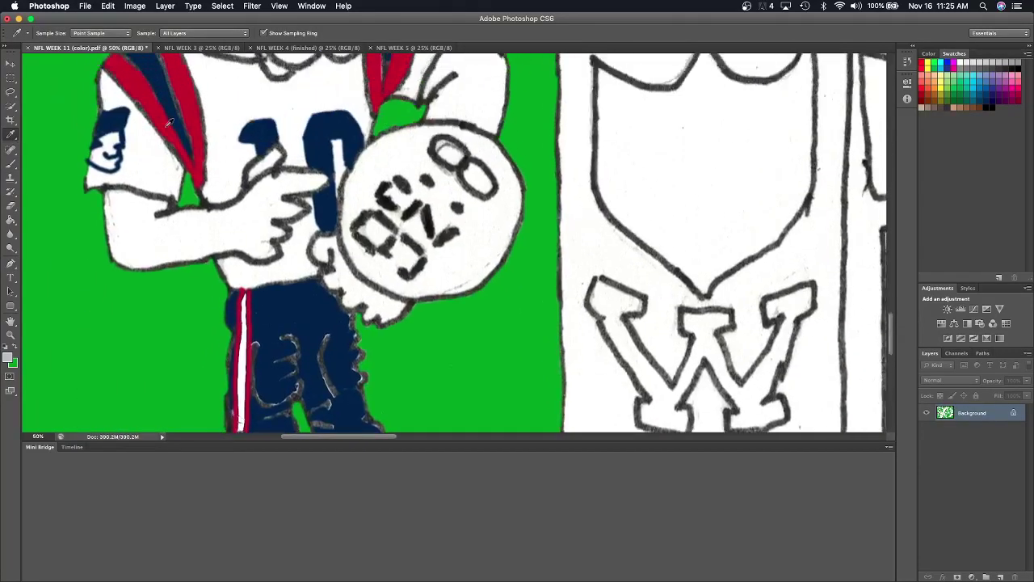
pyautogui.click(12, 220)
pyautogui.click(11, 165)
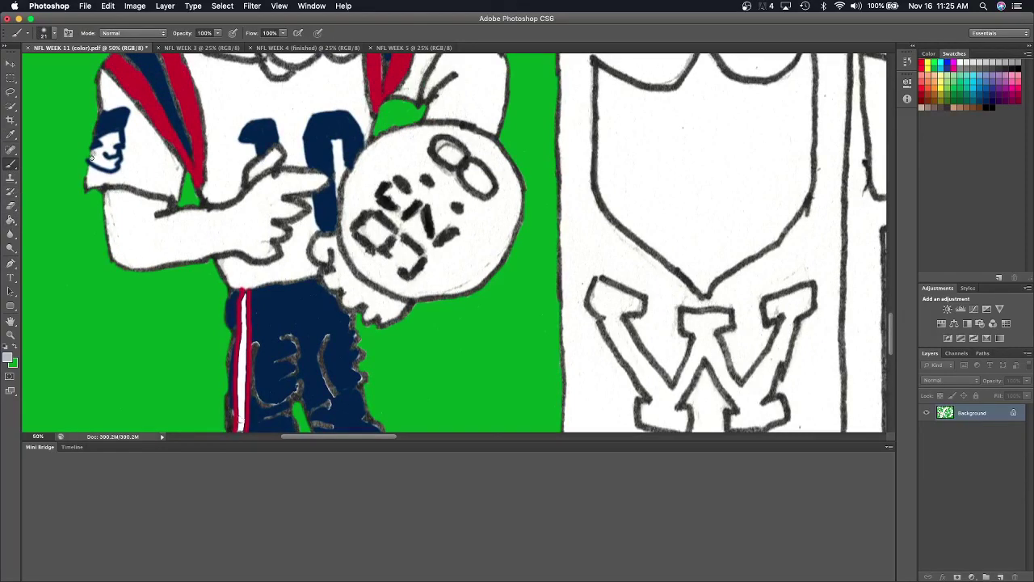
pyautogui.moveTo(92, 157)
pyautogui.mouseDown()
pyautogui.moveTo(115, 137)
pyautogui.moveTo(101, 162)
pyautogui.moveTo(112, 165)
pyautogui.moveTo(119, 152)
pyautogui.mouseUp()
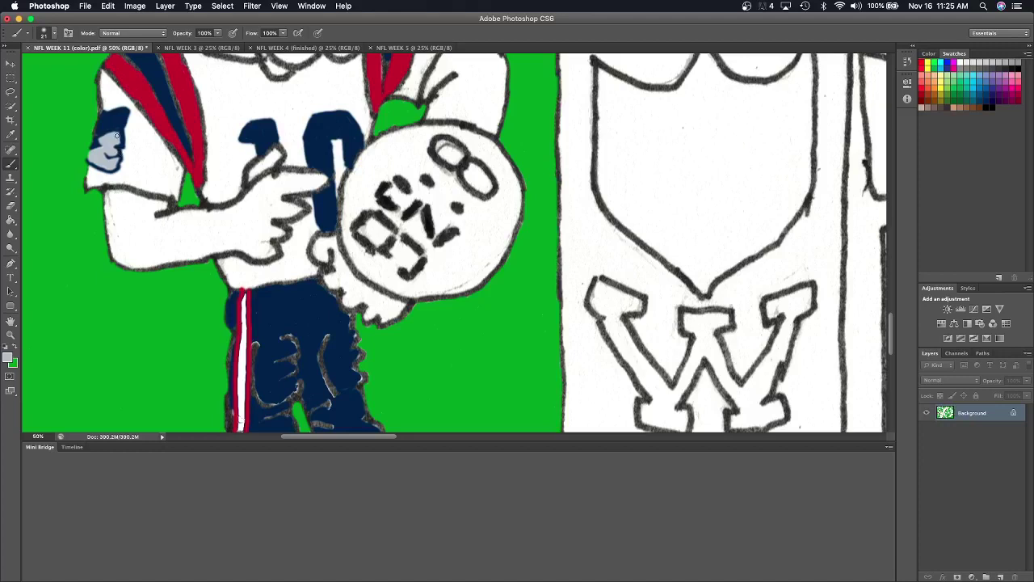
pyautogui.moveTo(247, 122)
pyautogui.mouseDown()
pyautogui.moveTo(239, 139)
pyautogui.moveTo(256, 150)
pyautogui.moveTo(268, 120)
pyautogui.moveTo(307, 168)
pyautogui.moveTo(309, 123)
pyautogui.moveTo(352, 113)
pyautogui.moveTo(363, 129)
pyautogui.moveTo(333, 170)
pyautogui.moveTo(338, 203)
pyautogui.moveTo(331, 139)
pyautogui.moveTo(342, 142)
pyautogui.moveTo(344, 176)
pyautogui.mouseUp()
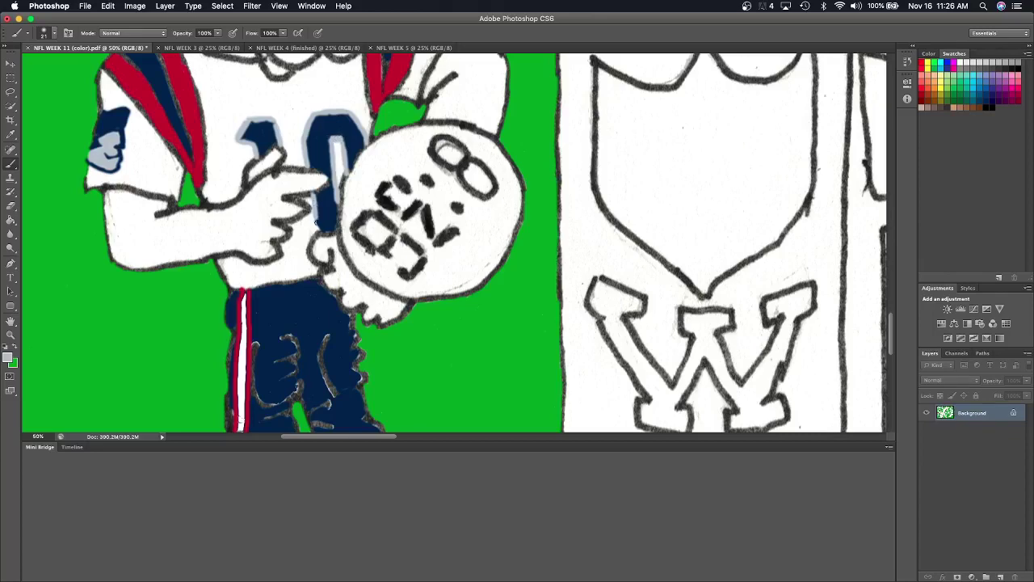
# Touch up the helmet's lower and right edges in grey.
pyautogui.scroll(5, 318, 230)
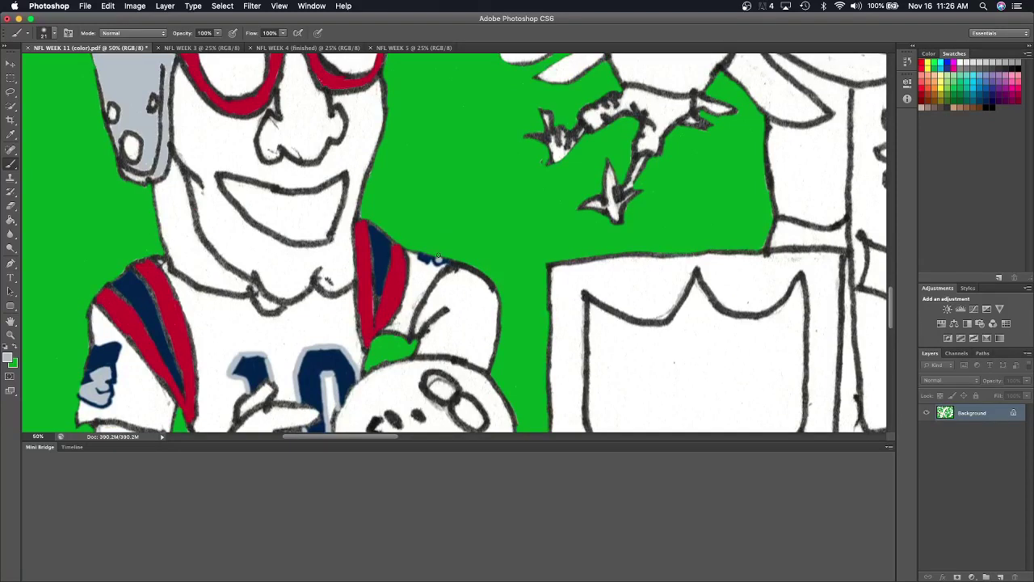
pyautogui.scroll(-2, 438, 256)
pyautogui.scroll(2, 437, 254)
pyautogui.moveTo(110, 147); pyautogui.dragTo(119, 142)
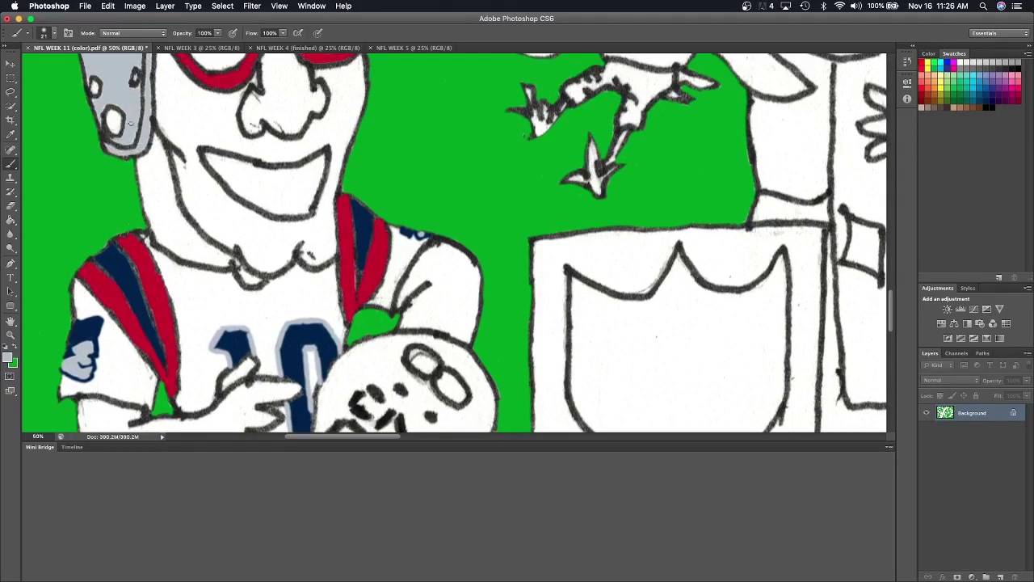
pyautogui.moveTo(137, 108); pyautogui.dragTo(129, 97)
pyautogui.scroll(3, 100, 96)
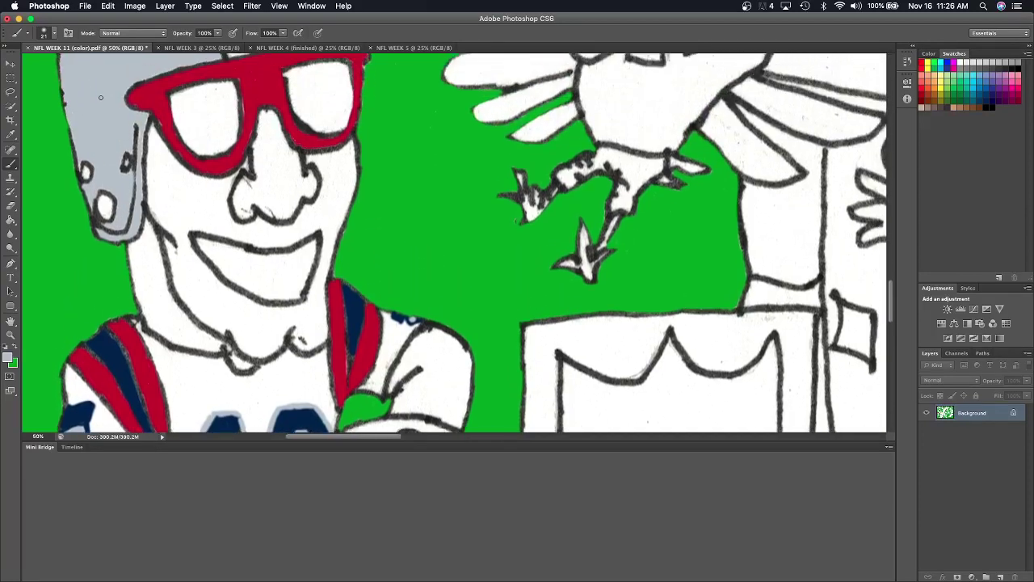
pyautogui.moveTo(130, 148); pyautogui.dragTo(134, 177)
# Bucket-fill the neck, face, shoulder, forearm, hands and thumb with the helmet grey.
pyautogui.click(11, 220)
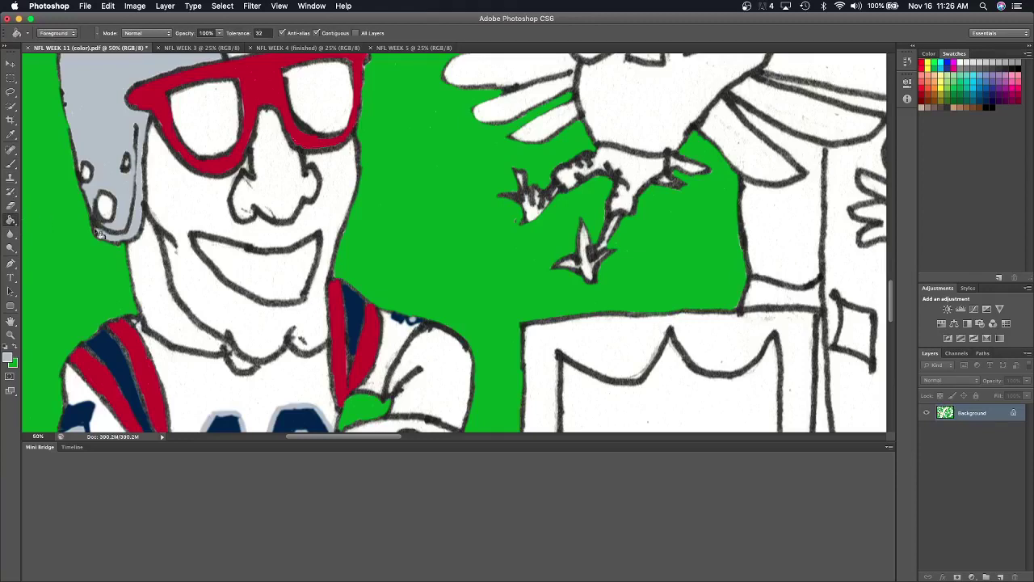
pyautogui.click(158, 283)
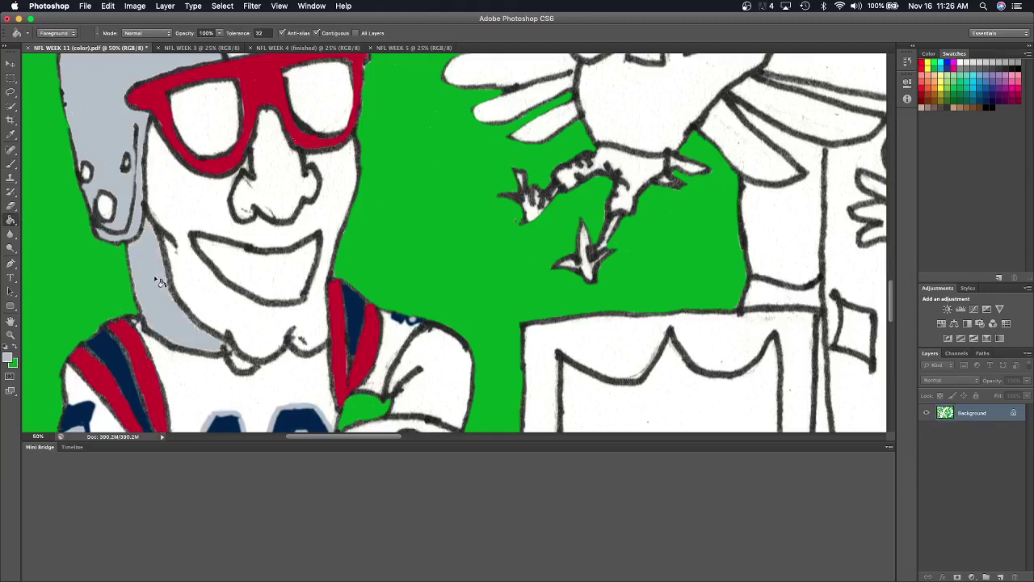
pyautogui.click(195, 217)
pyautogui.click(292, 199)
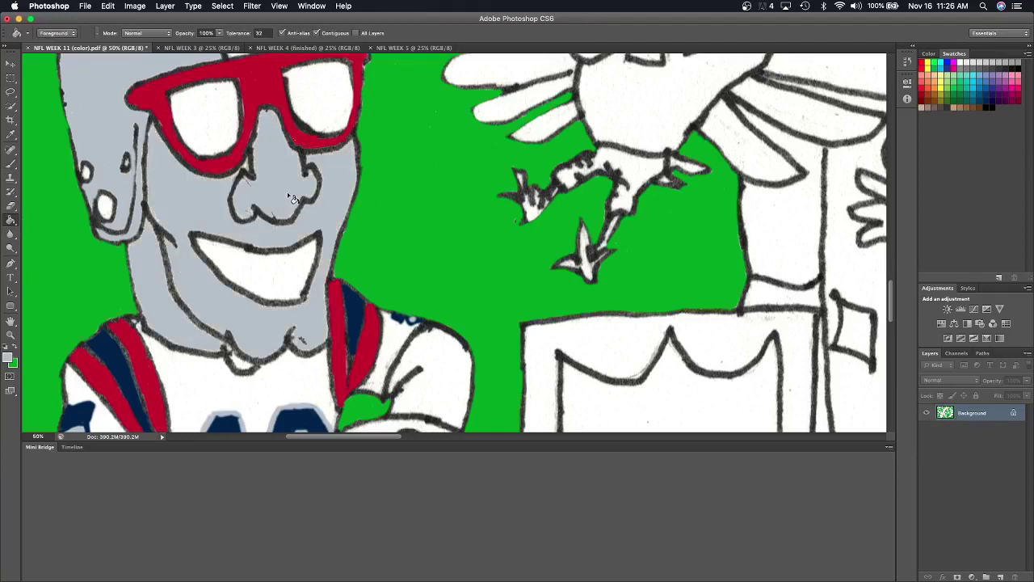
pyautogui.click(241, 174)
pyautogui.scroll(-5, 241, 179)
pyautogui.scroll(-2, 241, 179)
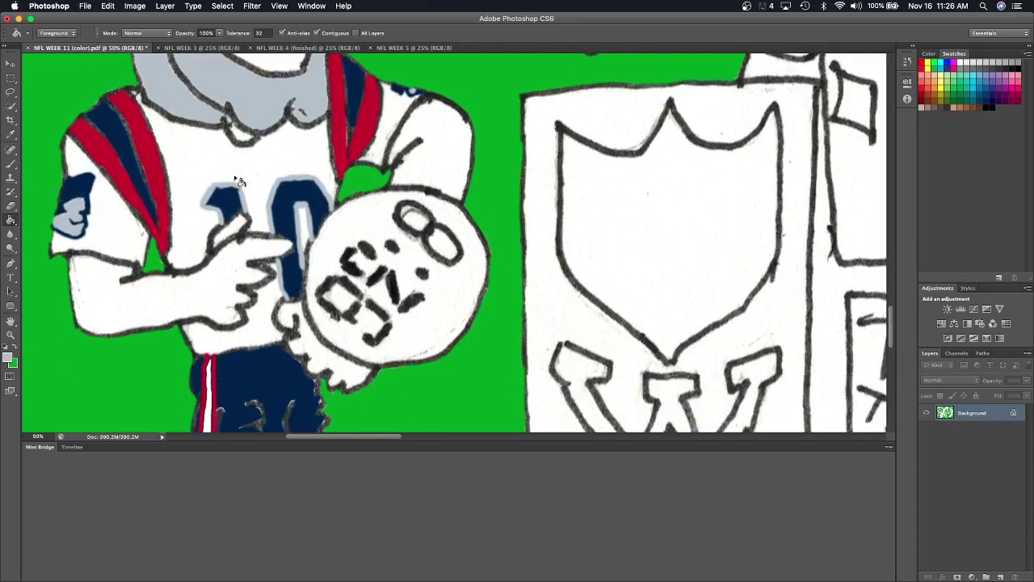
pyautogui.click(449, 164)
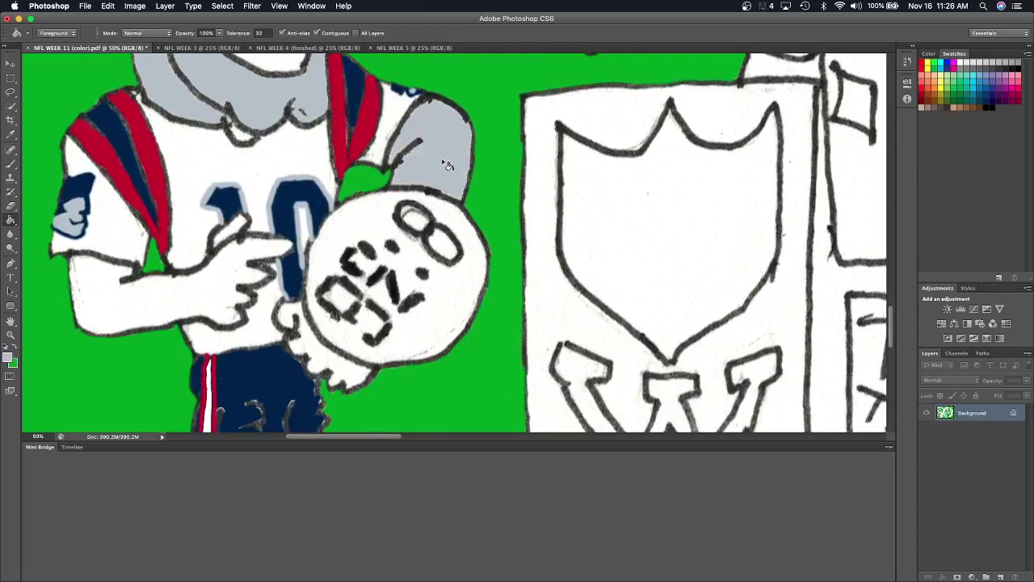
pyautogui.click(308, 341)
pyautogui.click(212, 304)
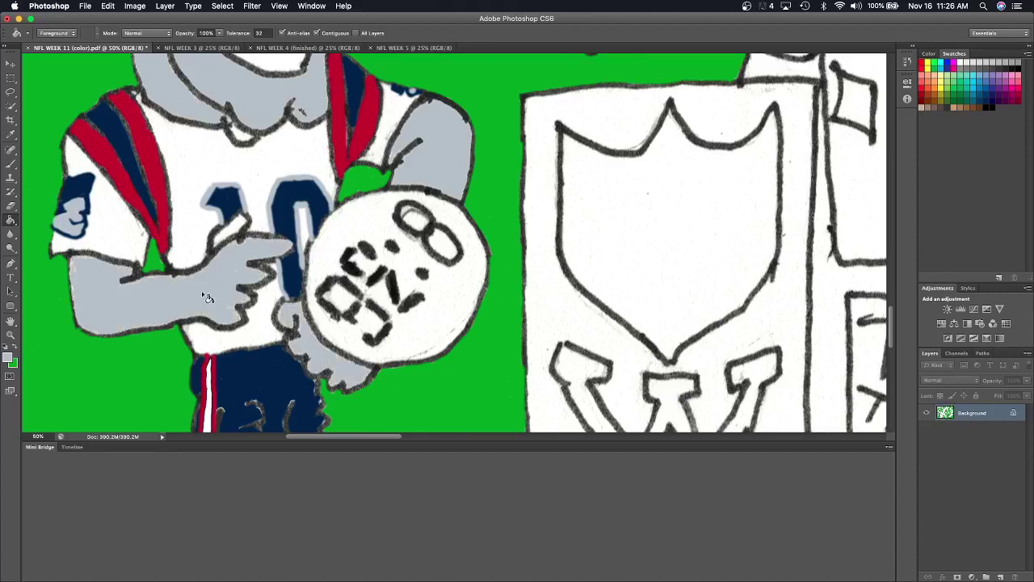
pyautogui.click(231, 238)
pyautogui.click(16, 164)
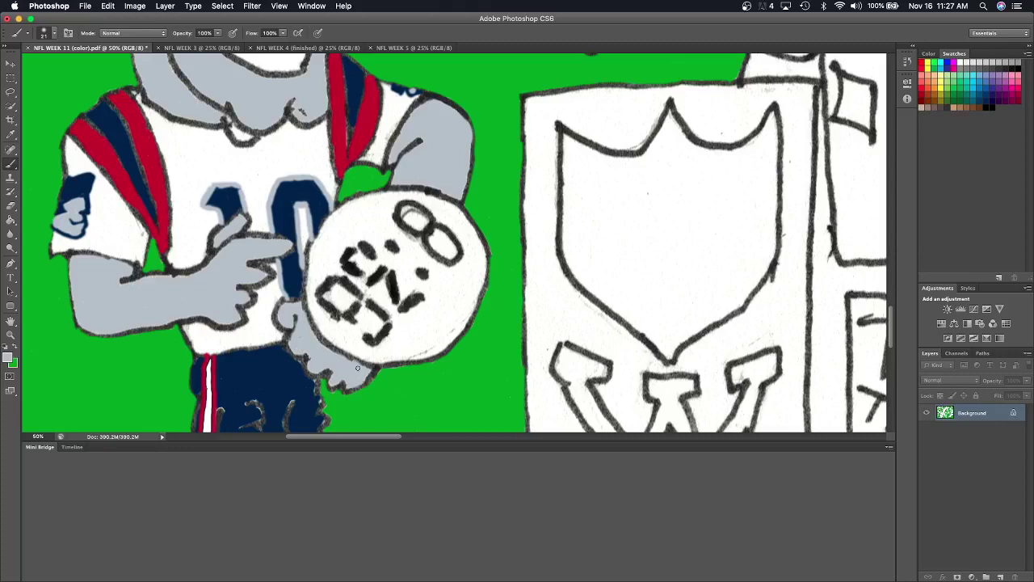
# Sample navy and brush it over the sleeve logo.
pyautogui.scroll(2, 357, 368)
pyautogui.scroll(1, 357, 368)
pyautogui.scroll(2, 357, 368)
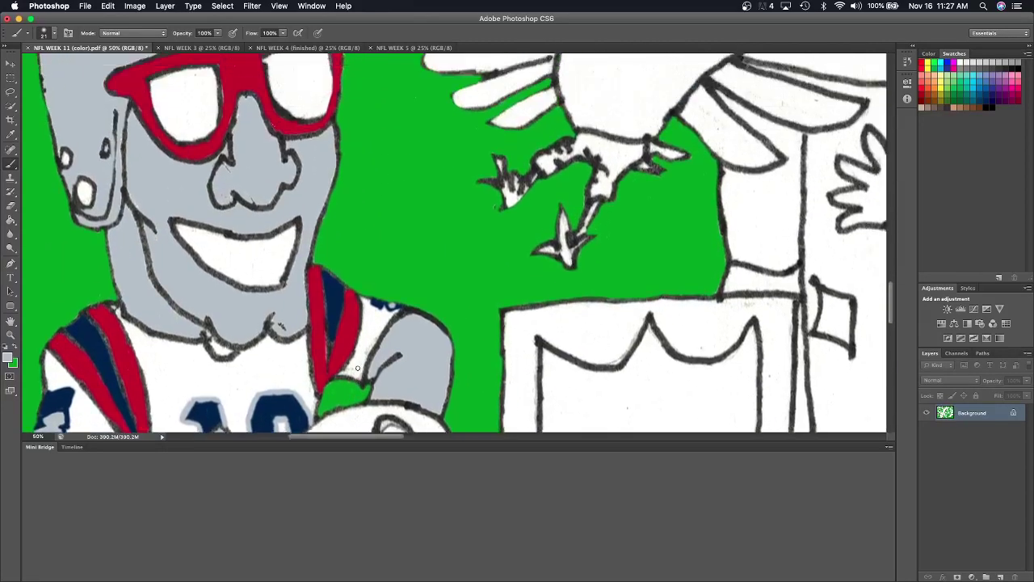
pyautogui.scroll(1, 358, 367)
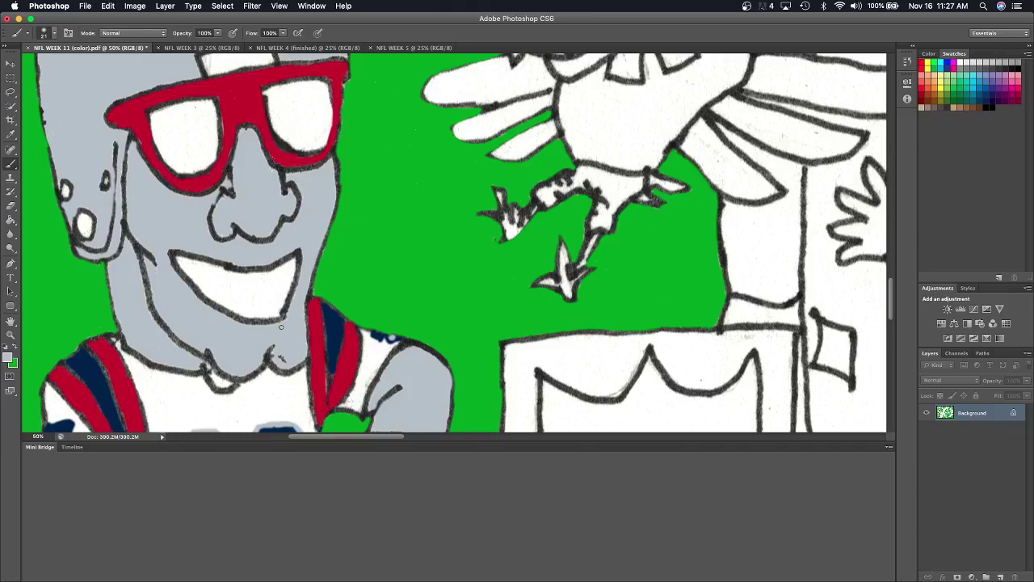
pyautogui.scroll(-3, 281, 327)
pyautogui.scroll(-5, 282, 327)
pyautogui.hscroll(-2, 281, 327)
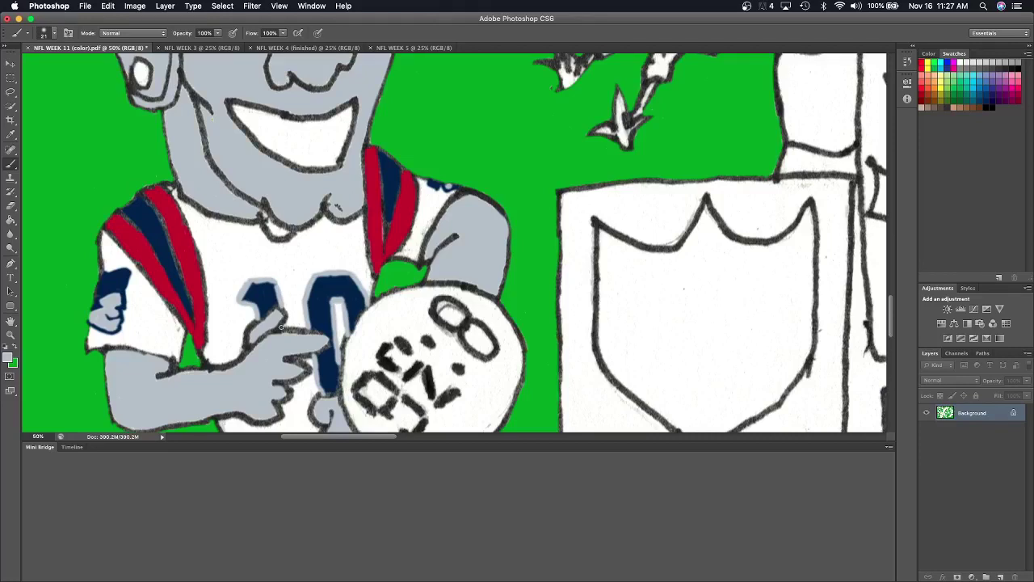
pyautogui.click(11, 134)
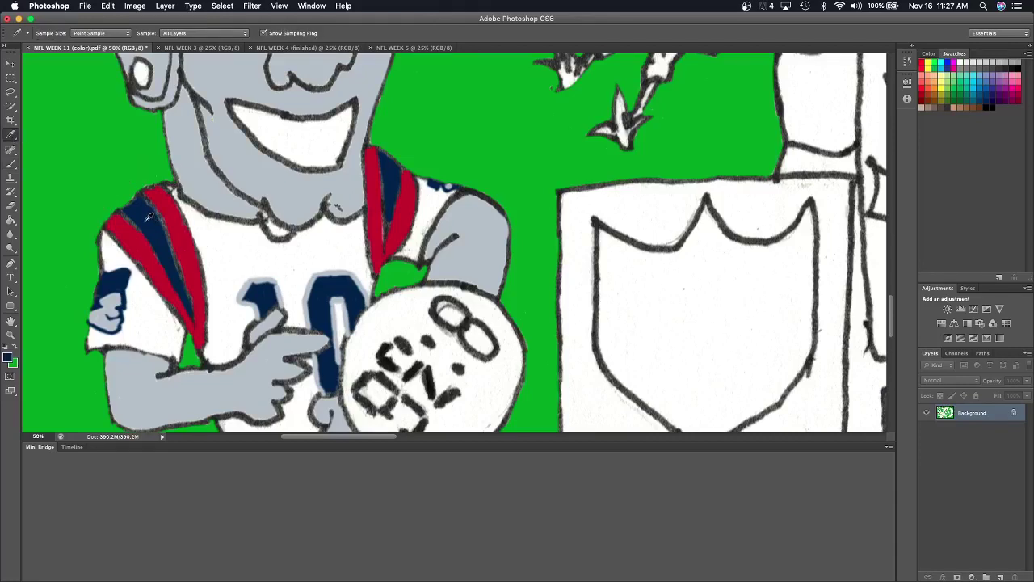
pyautogui.click(12, 163)
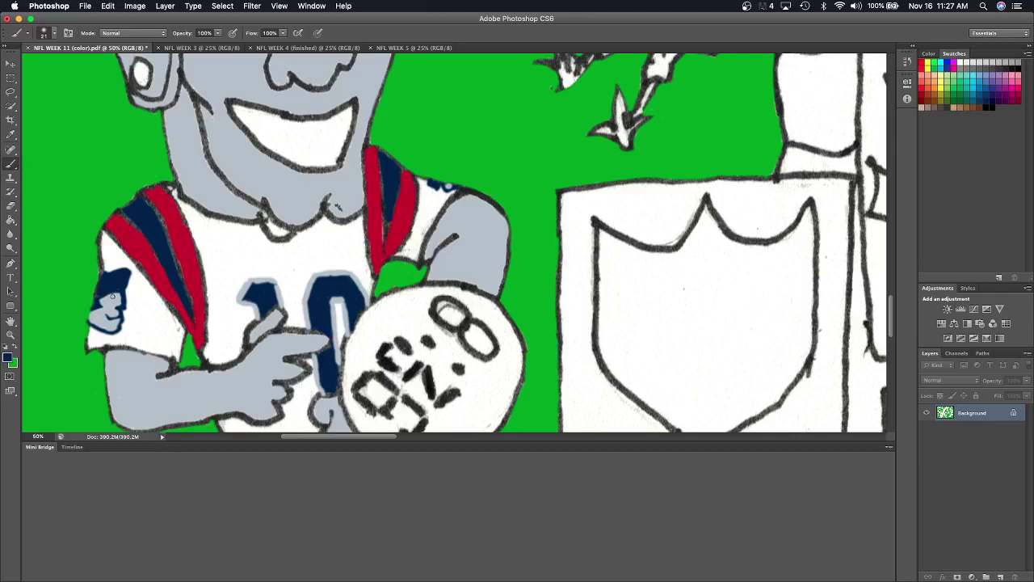
pyautogui.moveTo(110, 299); pyautogui.dragTo(115, 290)
# Draw a navy logo outline on the side of the helmet, extending to its edge.
pyautogui.scroll(1, 129, 273)
pyautogui.scroll(5, 129, 272)
pyautogui.scroll(3, 129, 272)
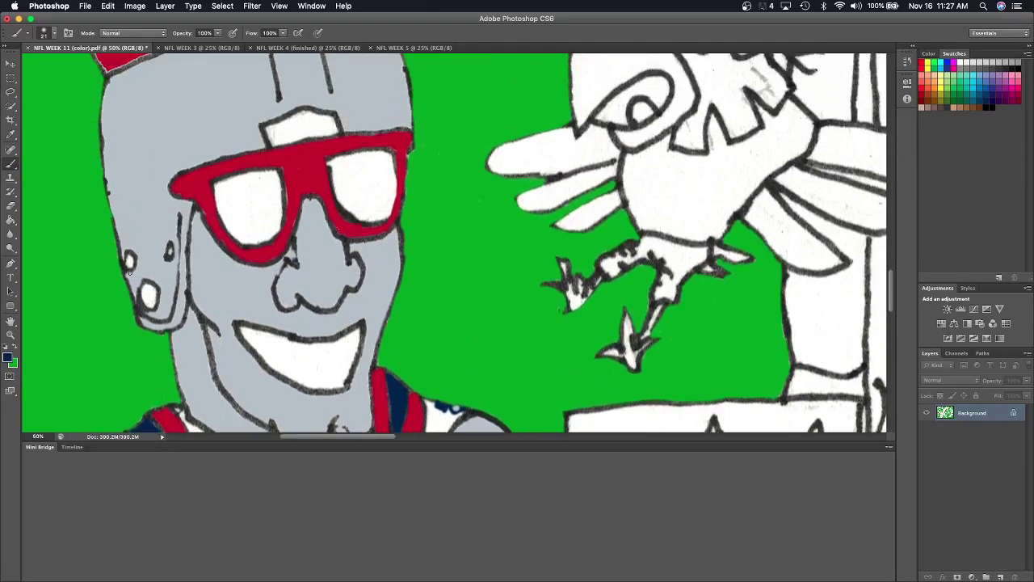
pyautogui.scroll(1, 128, 272)
pyautogui.scroll(1, 128, 272)
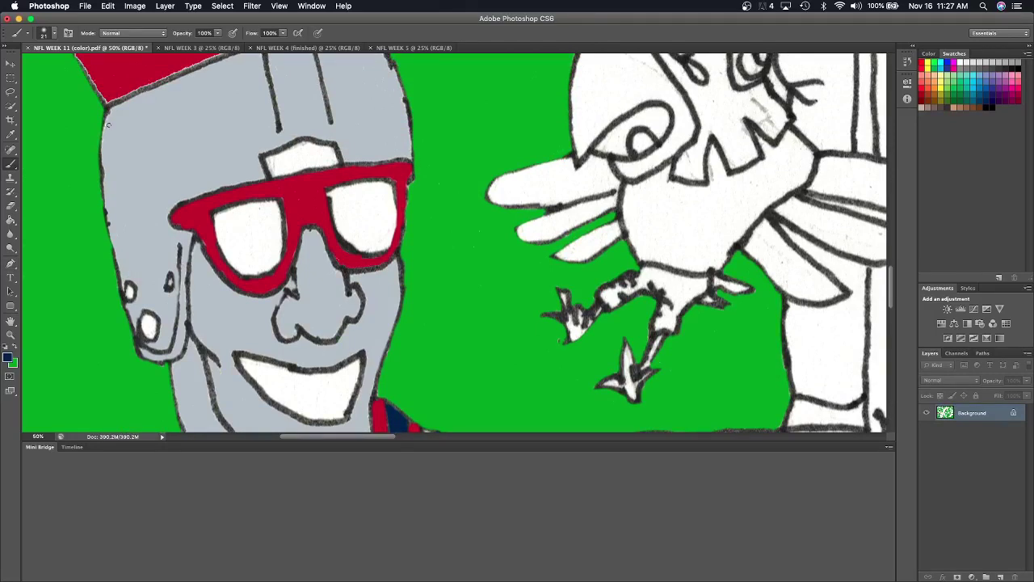
pyautogui.moveTo(103, 138); pyautogui.dragTo(159, 114)
pyautogui.moveTo(103, 132)
pyautogui.mouseDown()
pyautogui.moveTo(156, 153)
pyautogui.moveTo(123, 243)
pyautogui.moveTo(147, 241)
pyautogui.moveTo(144, 257)
pyautogui.moveTo(135, 269)
pyautogui.moveTo(113, 268)
pyautogui.mouseUp()
pyautogui.moveTo(139, 172); pyautogui.dragTo(102, 171)
# Fill the helmet logo navy and brush in its top-left edge.
pyautogui.click(11, 219)
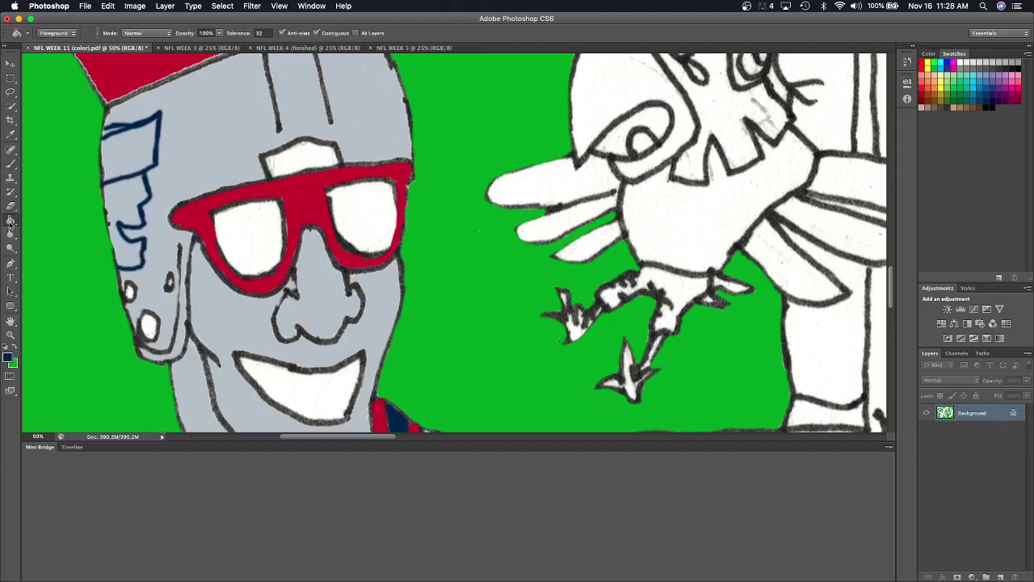
pyautogui.click(128, 152)
pyautogui.click(12, 164)
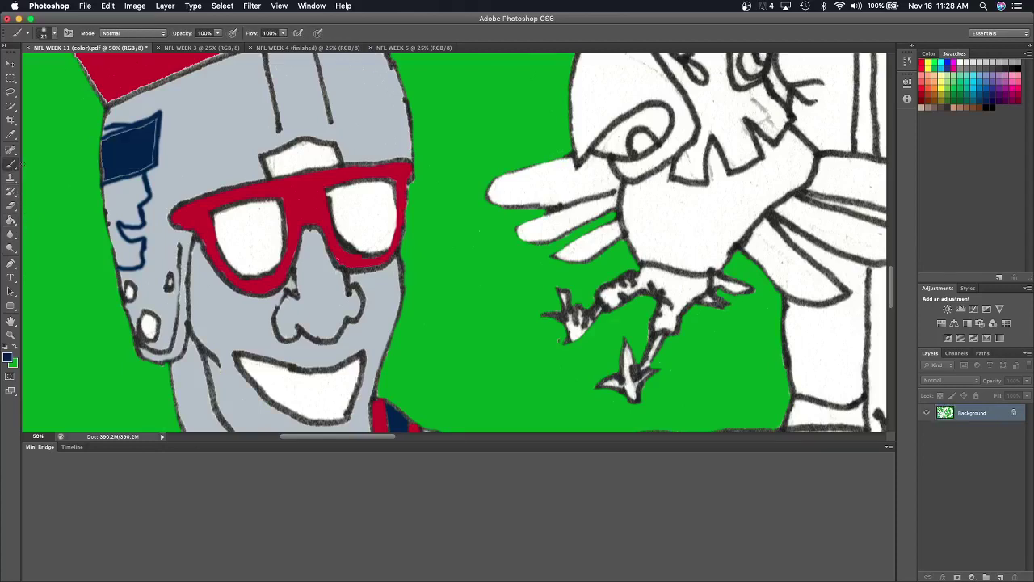
pyautogui.moveTo(110, 136)
pyautogui.mouseDown()
pyautogui.moveTo(160, 123)
pyautogui.moveTo(155, 160)
pyautogui.moveTo(105, 155)
pyautogui.moveTo(105, 179)
pyautogui.moveTo(152, 162)
pyautogui.moveTo(125, 187)
pyautogui.mouseUp()
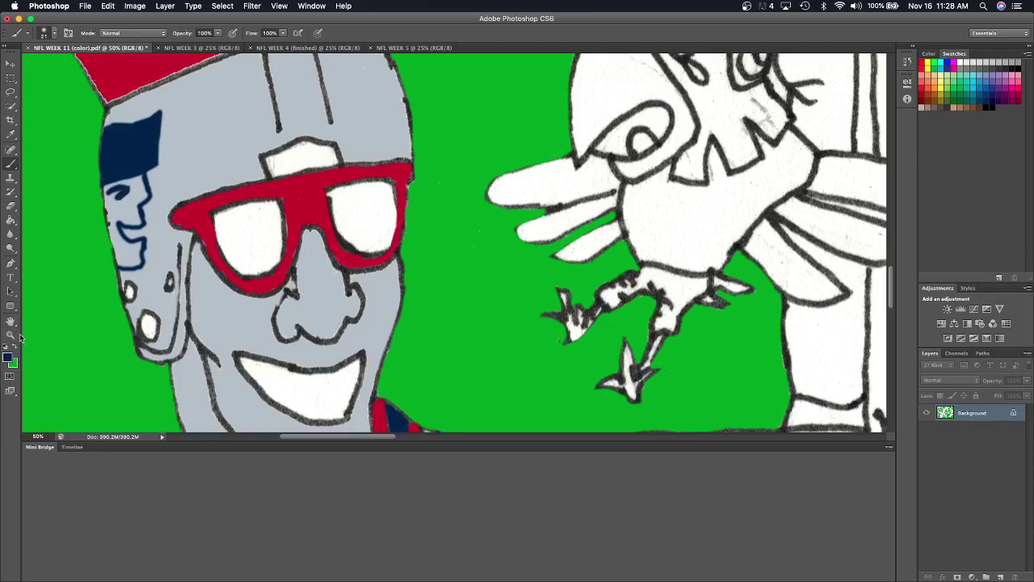
# Sample white from the glasses lens and outline the helmet logo and its face in white.
pyautogui.click(12, 134)
pyautogui.click(254, 233)
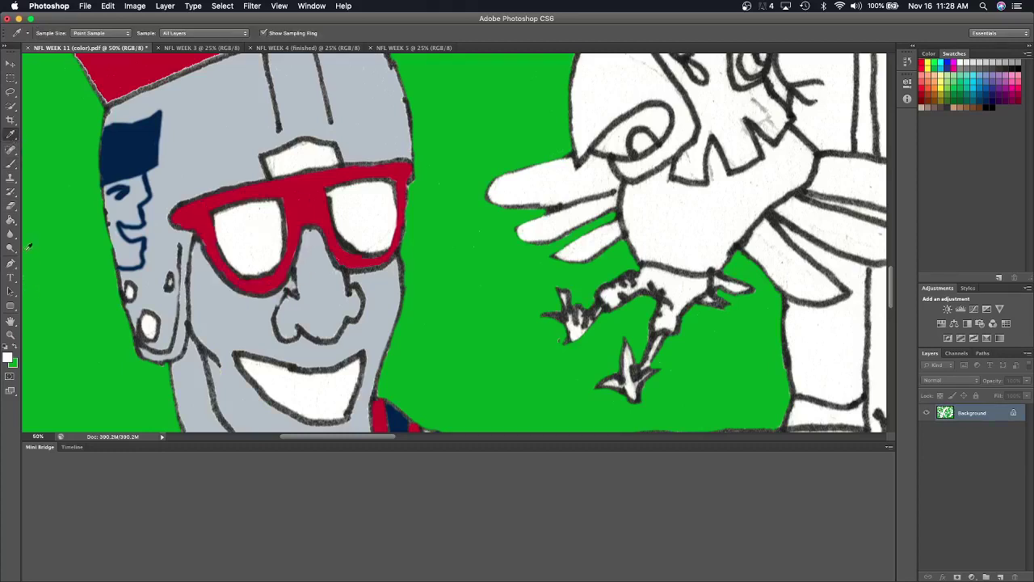
pyautogui.click(13, 164)
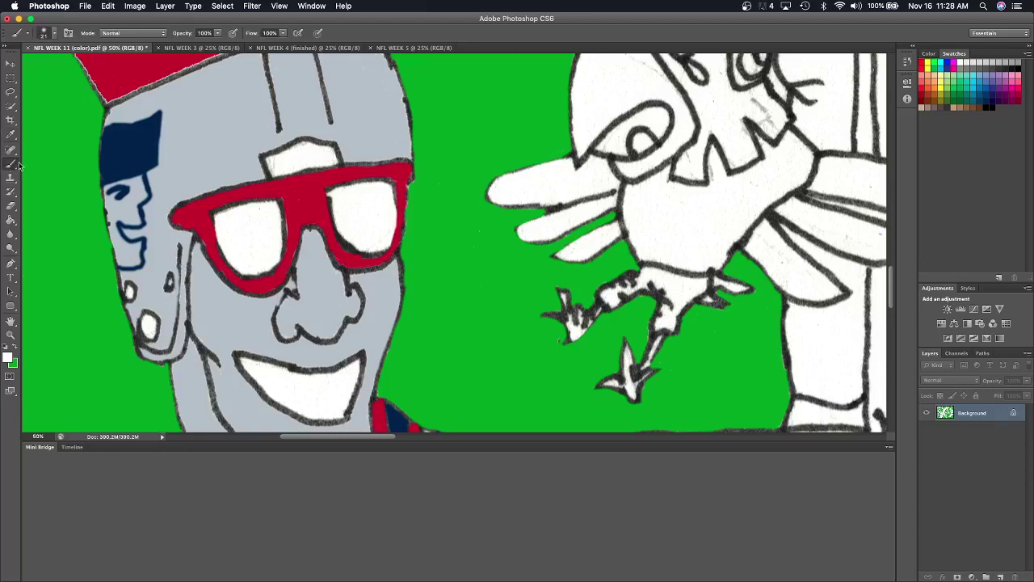
pyautogui.moveTo(103, 124)
pyautogui.mouseDown()
pyautogui.moveTo(146, 118)
pyautogui.moveTo(164, 135)
pyautogui.moveTo(139, 231)
pyautogui.moveTo(148, 219)
pyautogui.moveTo(128, 233)
pyautogui.moveTo(148, 244)
pyautogui.moveTo(131, 271)
pyautogui.moveTo(148, 256)
pyautogui.mouseUp()
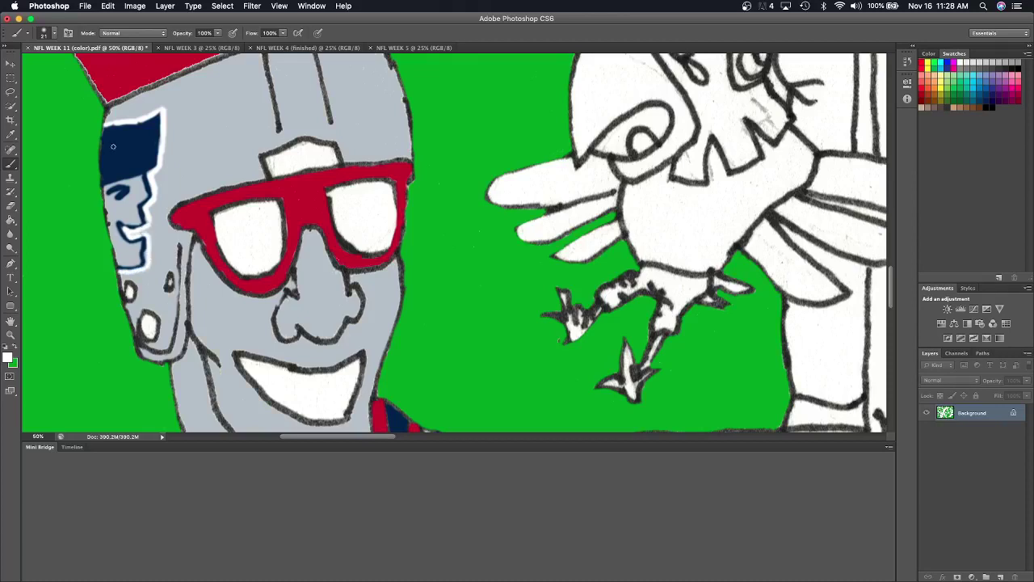
pyautogui.moveTo(112, 160)
pyautogui.mouseDown()
pyautogui.moveTo(116, 136)
pyautogui.moveTo(123, 162)
pyautogui.moveTo(126, 146)
pyautogui.moveTo(115, 168)
pyautogui.moveTo(126, 150)
pyautogui.mouseUp()
# Paint the star on the sleeve logo white.
pyautogui.scroll(-5, 127, 146)
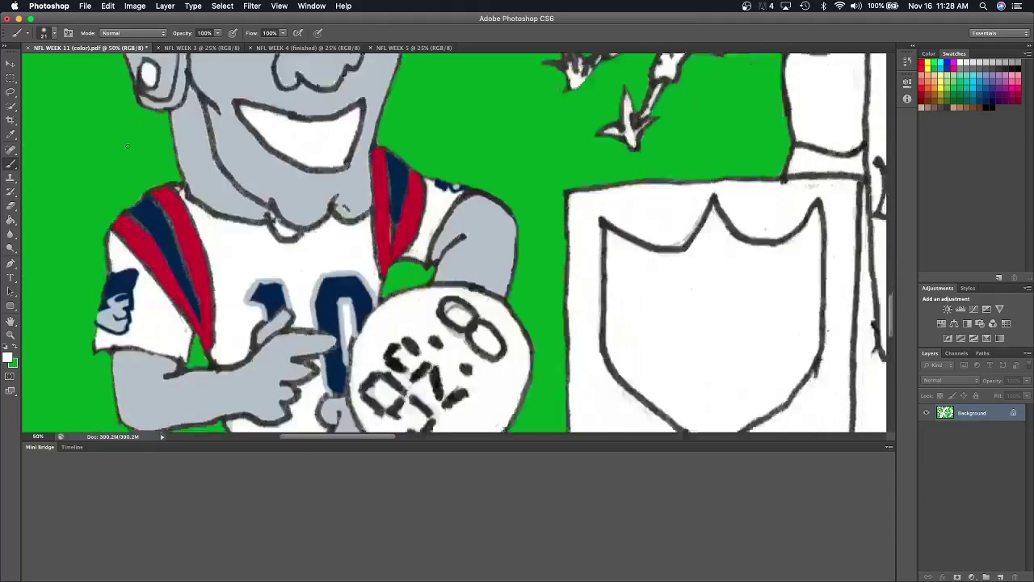
pyautogui.scroll(-2, 127, 146)
pyautogui.scroll(2, 127, 146)
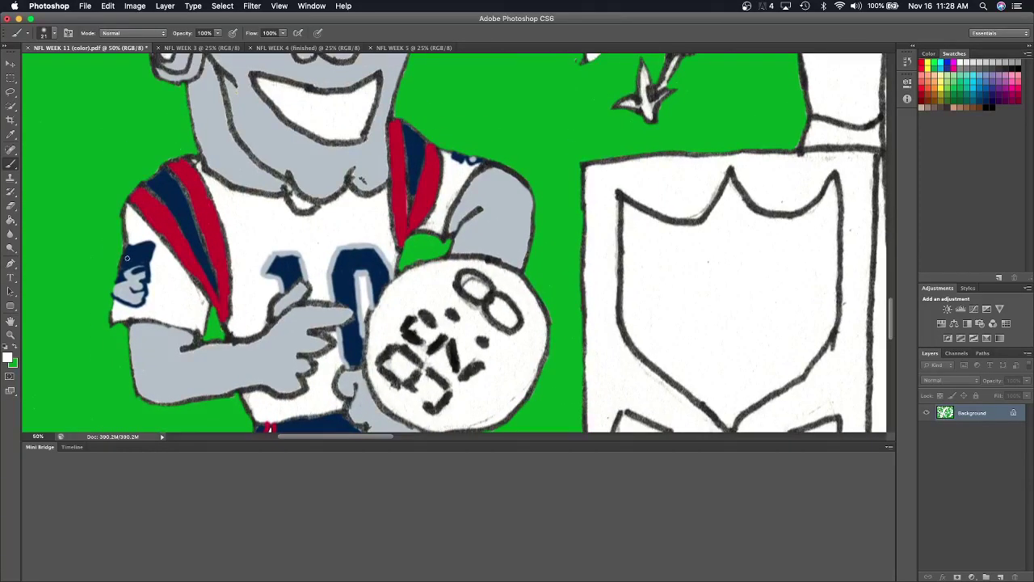
pyautogui.moveTo(126, 258); pyautogui.dragTo(133, 261)
# Sample the stripe red, outline the 10 in red, and cover the white strip inside the 0.
pyautogui.press('i')
pyautogui.click(205, 228)
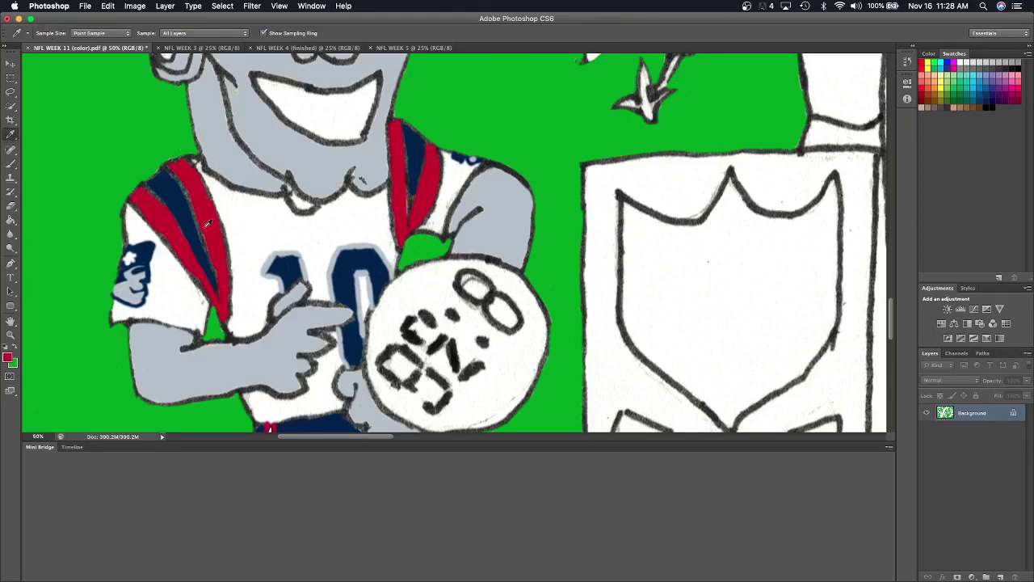
pyautogui.click(11, 164)
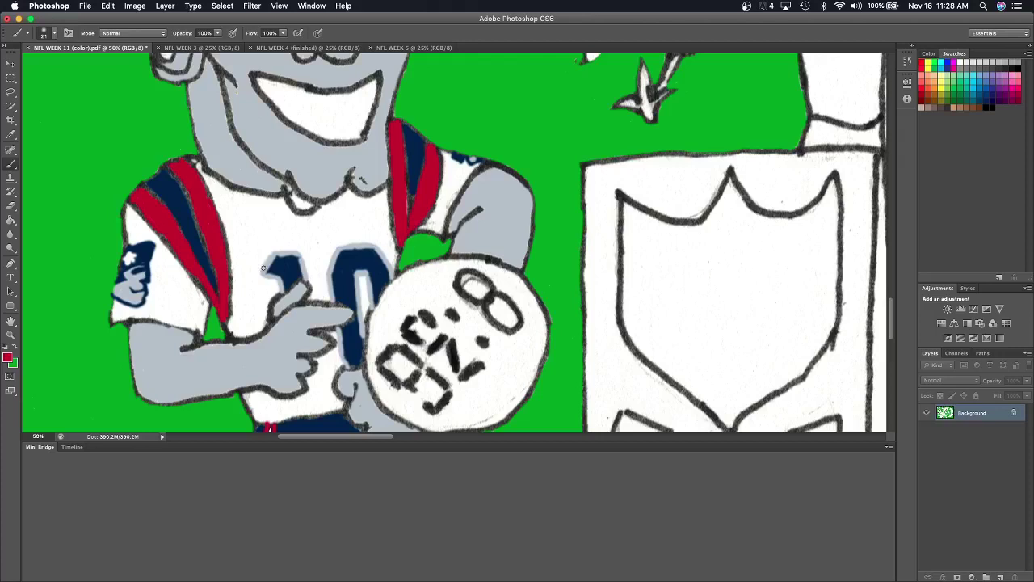
pyautogui.moveTo(262, 269)
pyautogui.mouseDown()
pyautogui.moveTo(301, 247)
pyautogui.moveTo(310, 281)
pyautogui.moveTo(263, 276)
pyautogui.moveTo(277, 296)
pyautogui.moveTo(328, 295)
pyautogui.moveTo(330, 252)
pyautogui.moveTo(368, 240)
pyautogui.moveTo(396, 276)
pyautogui.mouseUp()
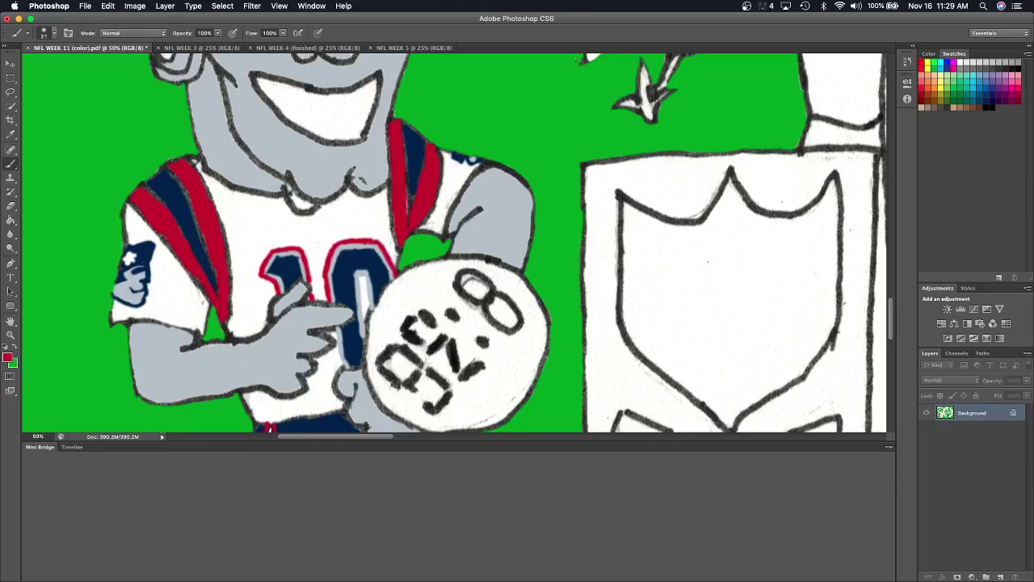
pyautogui.moveTo(334, 343); pyautogui.dragTo(339, 365)
pyautogui.moveTo(359, 280); pyautogui.dragTo(363, 325)
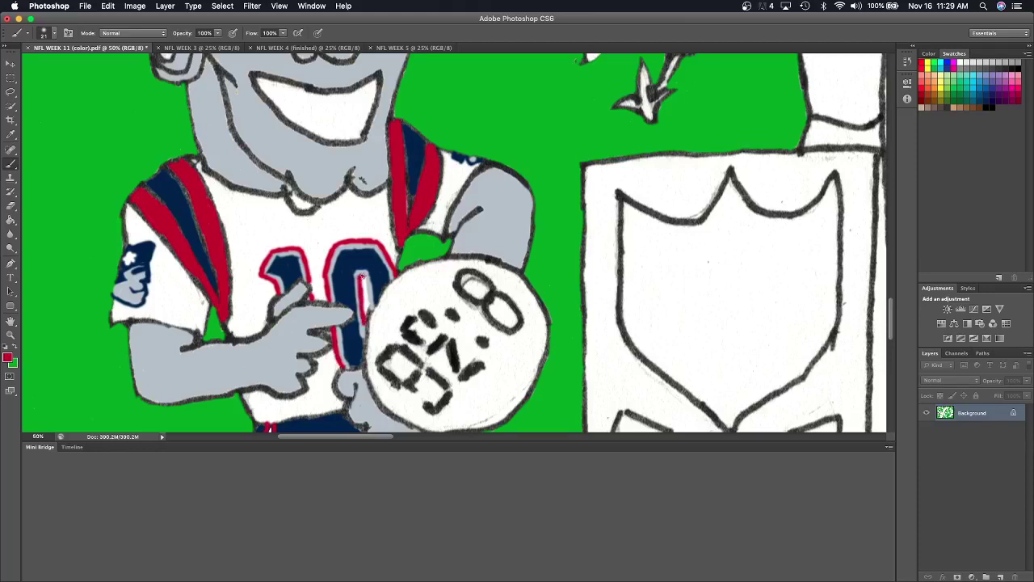
pyautogui.moveTo(361, 278); pyautogui.dragTo(369, 308)
# Cover the white specks along the hat's top and left edges in red.
pyautogui.press('super+minus')
pyautogui.press('super+minus')
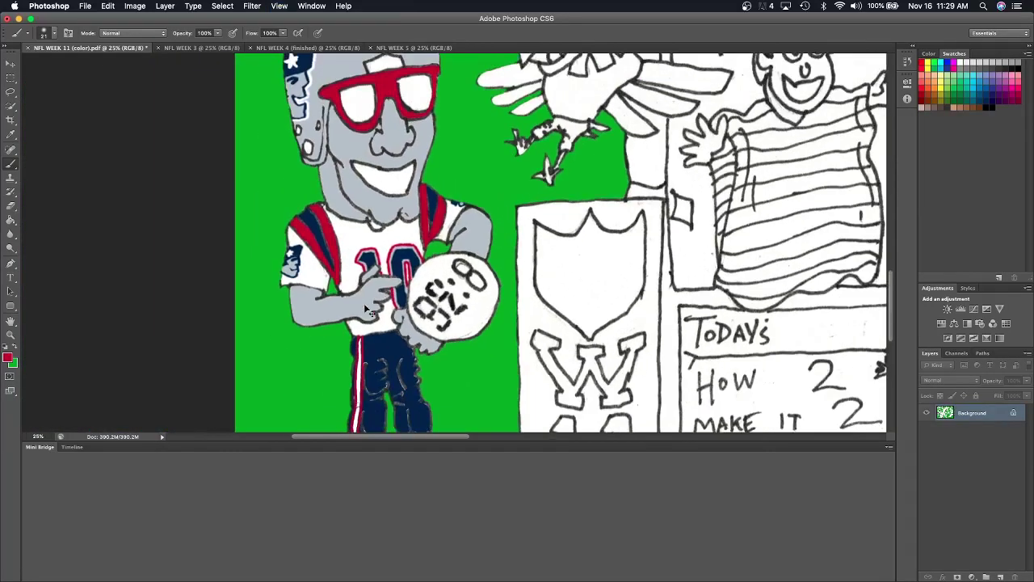
pyautogui.press('super+minus')
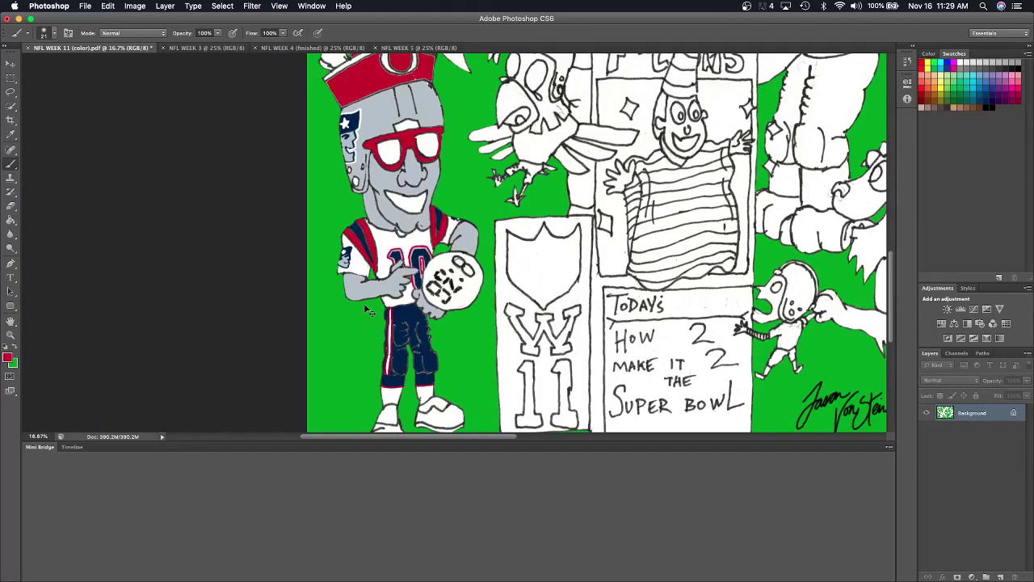
pyautogui.press('super+minus')
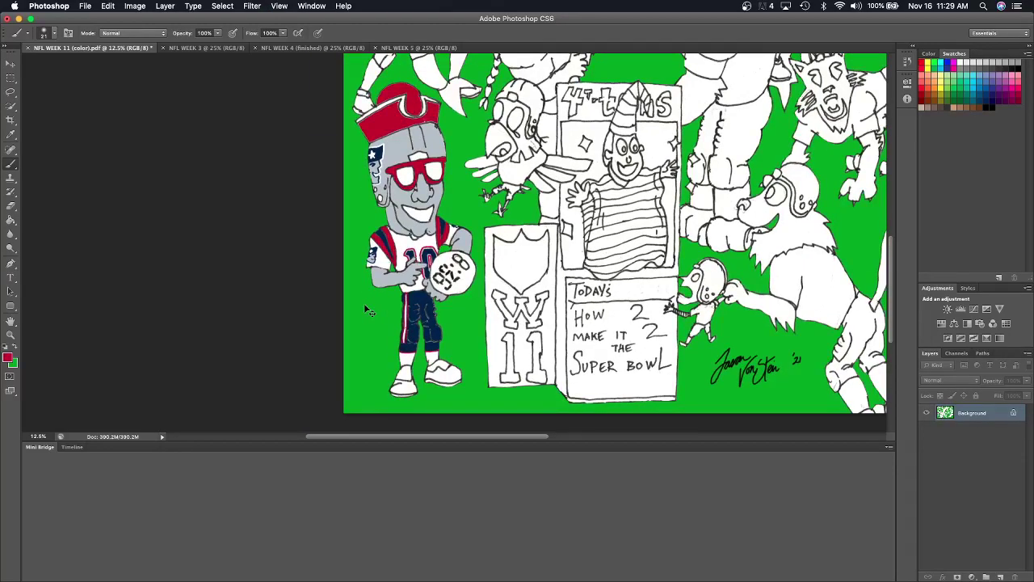
pyautogui.press('super+plus')
pyautogui.press('super+plus')
pyautogui.press('super+plus')
pyautogui.press('super+plus')
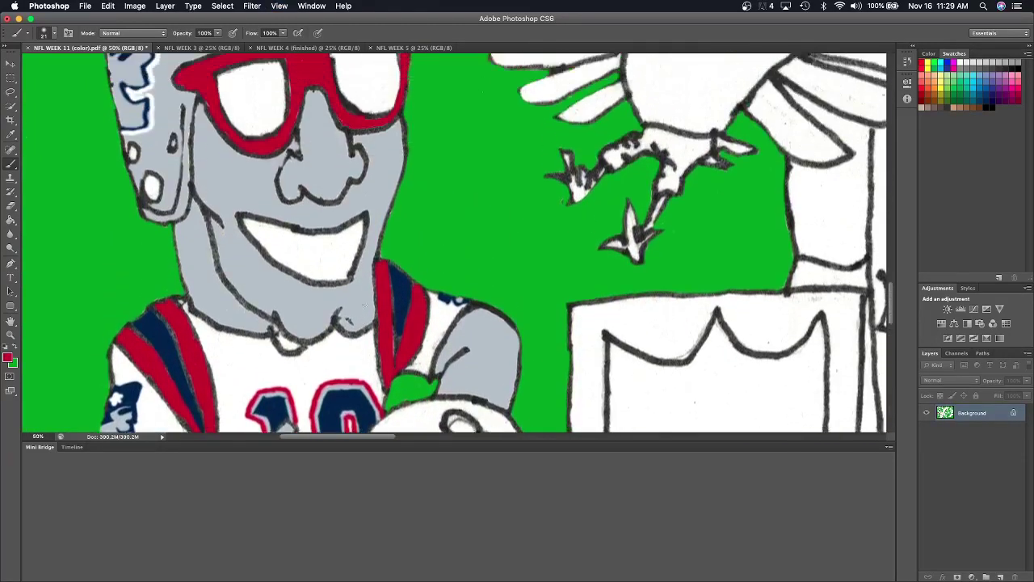
pyautogui.scroll(3, 364, 304)
pyautogui.scroll(3, 365, 305)
pyautogui.scroll(3, 365, 305)
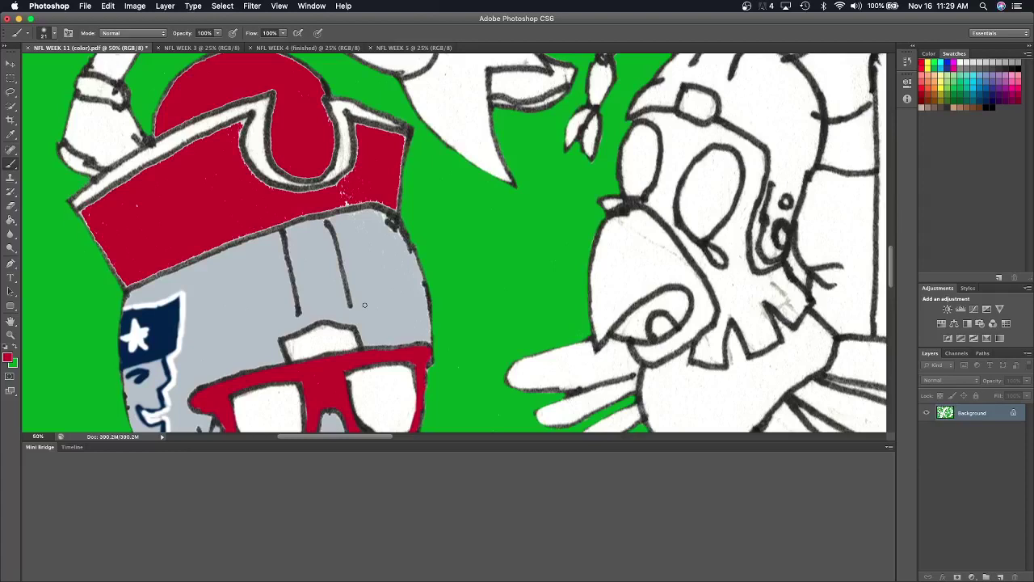
pyautogui.scroll(1, 365, 305)
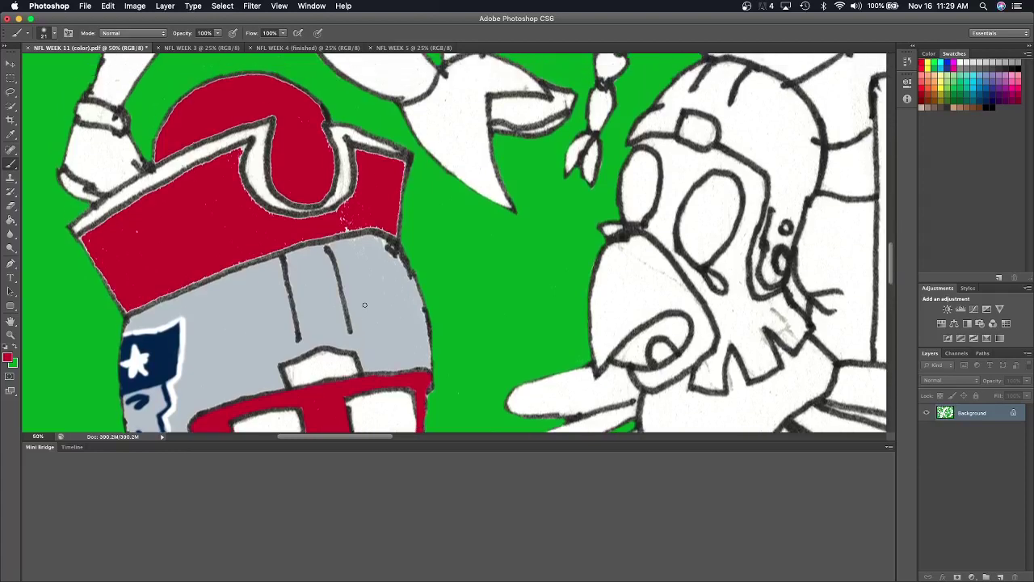
pyautogui.click(12, 134)
pyautogui.press('b')
pyautogui.moveTo(227, 155); pyautogui.dragTo(247, 149)
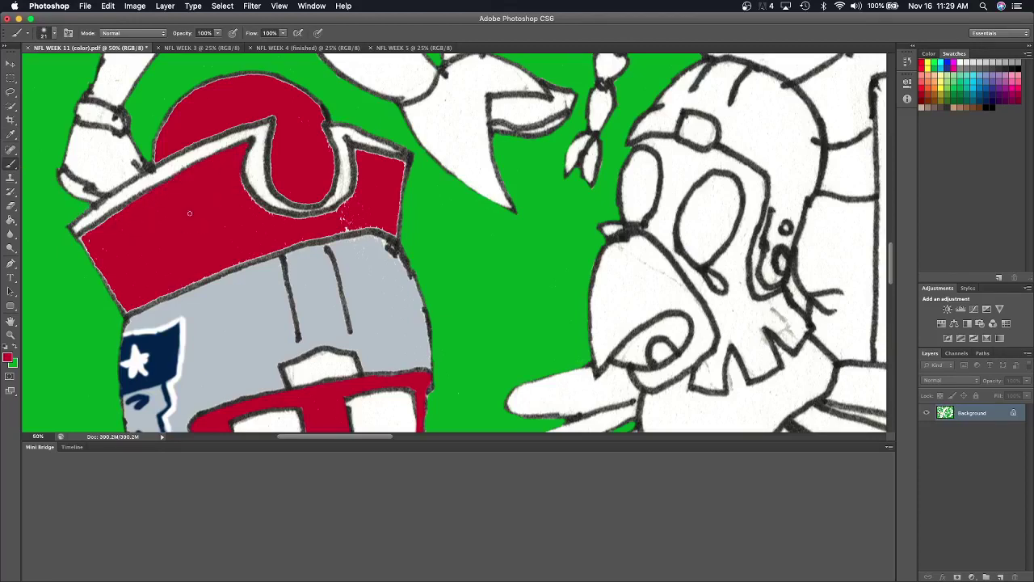
pyautogui.moveTo(84, 235)
pyautogui.mouseDown()
pyautogui.moveTo(119, 300)
pyautogui.moveTo(299, 241)
pyautogui.mouseUp()
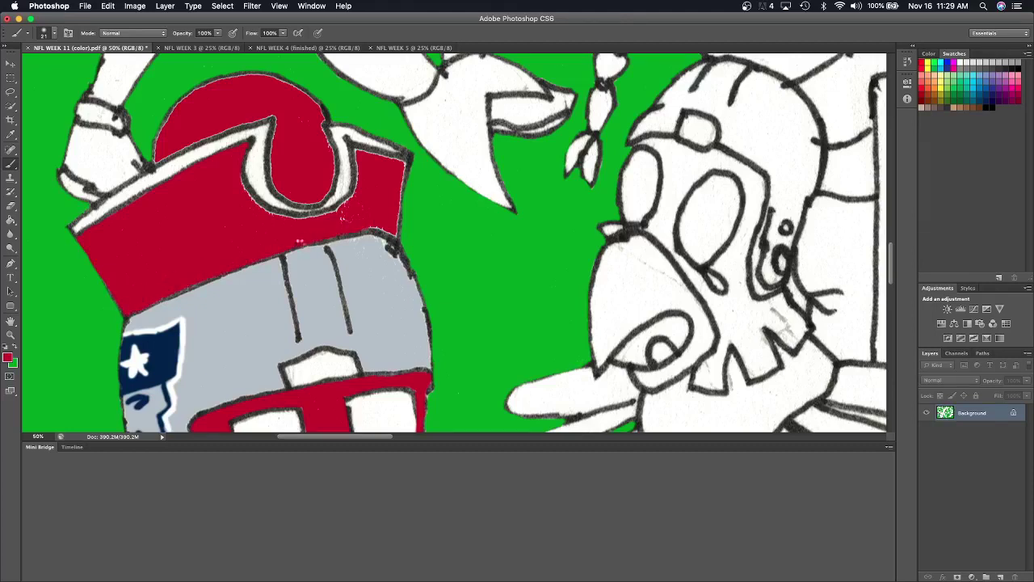
# Paint over the white at the hat's top curl, hook curve and dome edges in red.
pyautogui.moveTo(331, 218)
pyautogui.mouseDown()
pyautogui.moveTo(359, 181)
pyautogui.moveTo(356, 154)
pyautogui.moveTo(388, 155)
pyautogui.moveTo(401, 174)
pyautogui.moveTo(407, 161)
pyautogui.moveTo(396, 233)
pyautogui.moveTo(378, 223)
pyautogui.moveTo(396, 238)
pyautogui.mouseUp()
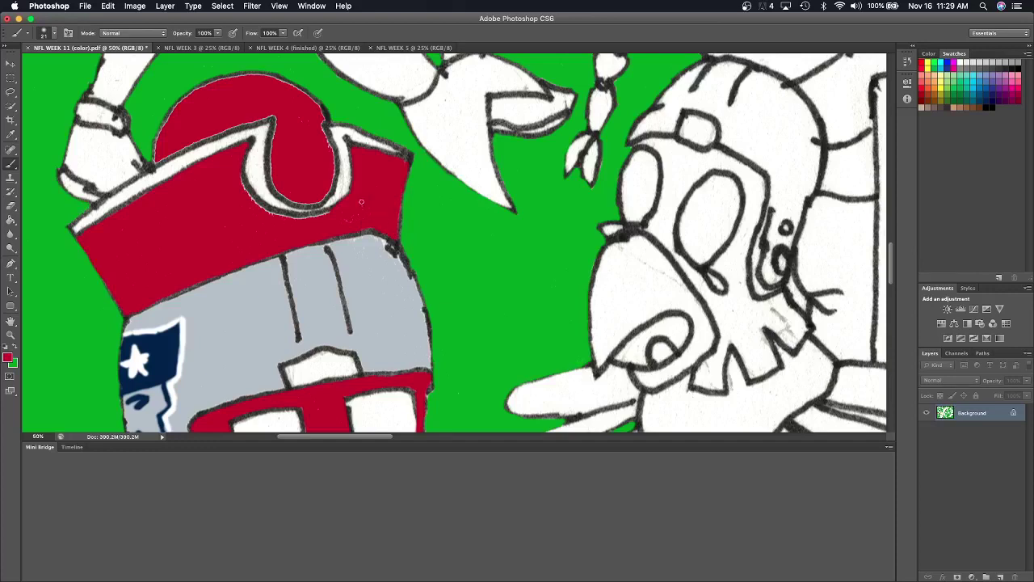
pyautogui.moveTo(237, 186)
pyautogui.mouseDown()
pyautogui.moveTo(283, 223)
pyautogui.moveTo(326, 213)
pyautogui.moveTo(308, 217)
pyautogui.mouseUp()
pyautogui.moveTo(300, 201)
pyautogui.mouseDown()
pyautogui.moveTo(317, 202)
pyautogui.moveTo(330, 186)
pyautogui.moveTo(328, 136)
pyautogui.moveTo(333, 181)
pyautogui.mouseUp()
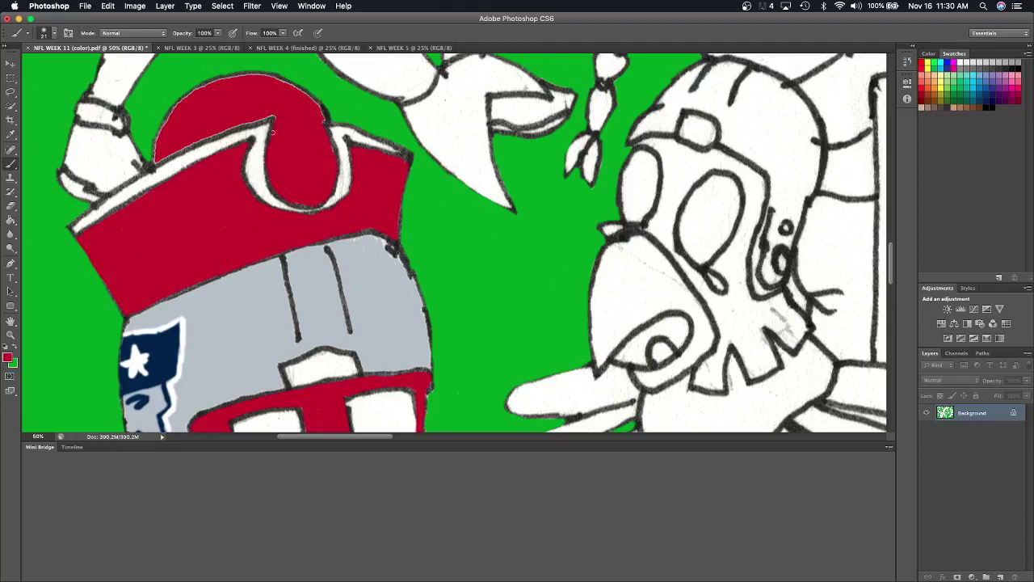
pyautogui.moveTo(275, 119)
pyautogui.mouseDown()
pyautogui.moveTo(167, 121)
pyautogui.moveTo(153, 156)
pyautogui.moveTo(160, 163)
pyautogui.moveTo(280, 116)
pyautogui.mouseUp()
pyautogui.moveTo(188, 97)
pyautogui.mouseDown()
pyautogui.moveTo(206, 85)
pyautogui.moveTo(279, 80)
pyautogui.moveTo(325, 116)
pyautogui.moveTo(312, 121)
pyautogui.mouseUp()
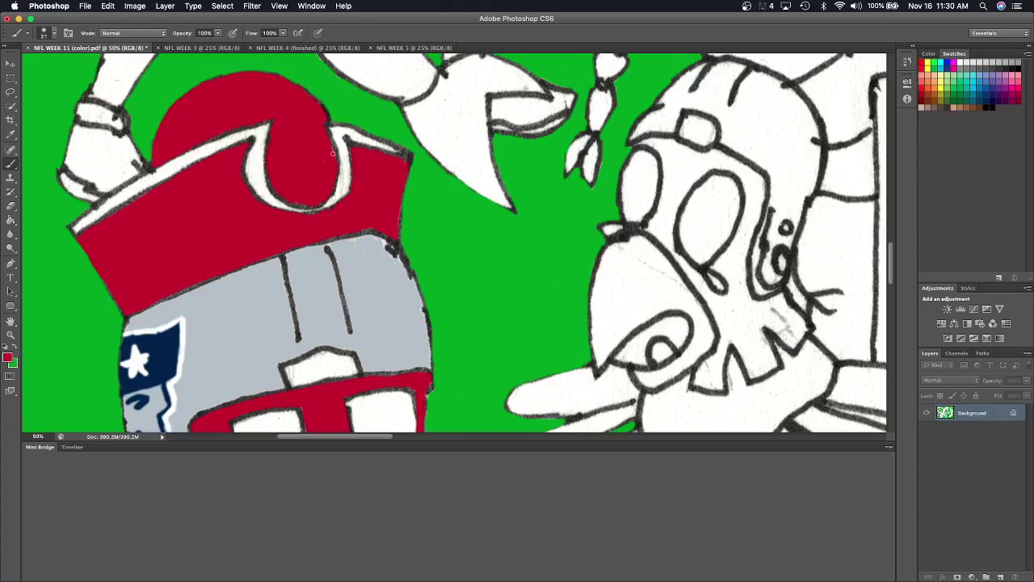
# Sample the helmet grey and paint along the helmet's top-right edge under the hat brim.
pyautogui.press('i')
pyautogui.click(262, 310)
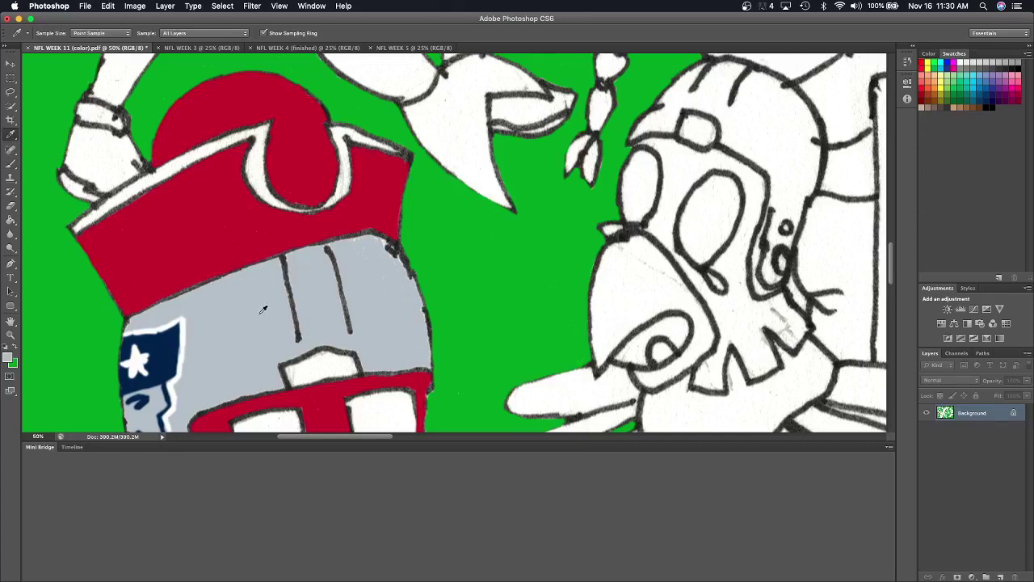
pyautogui.click(15, 165)
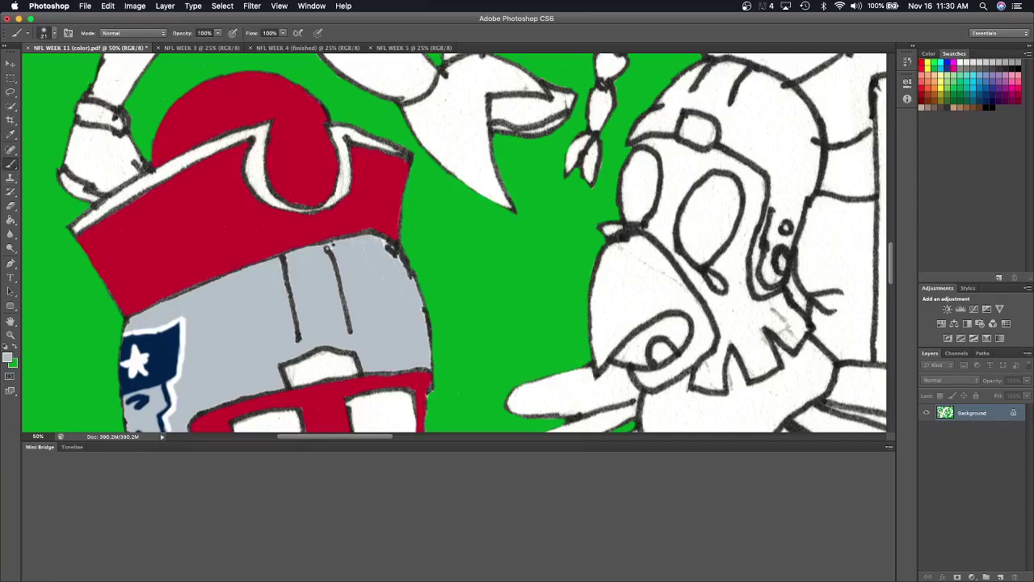
pyautogui.moveTo(368, 242); pyautogui.dragTo(404, 272)
pyautogui.scroll(-3, 275, 330)
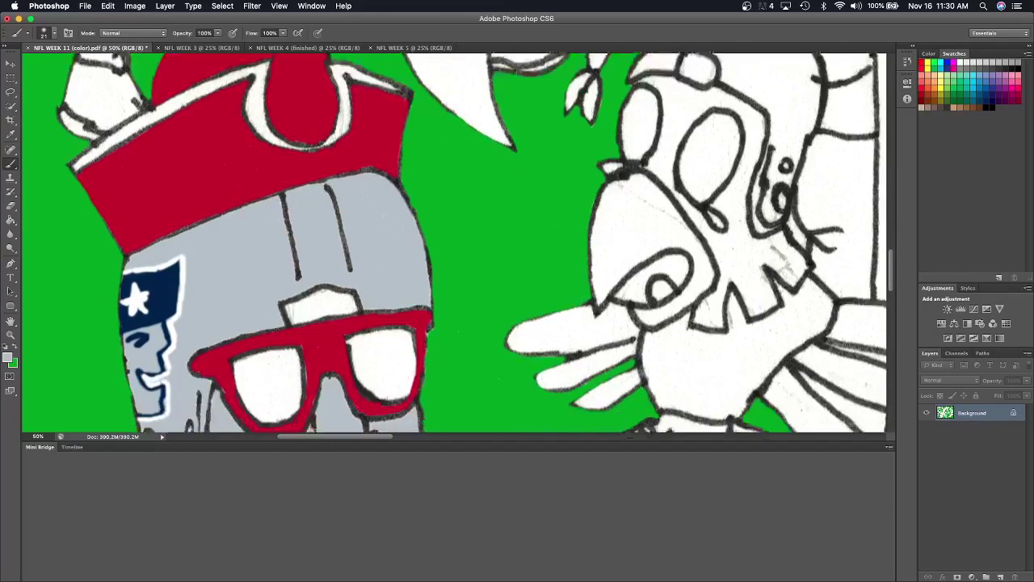
pyautogui.scroll(-2, 275, 330)
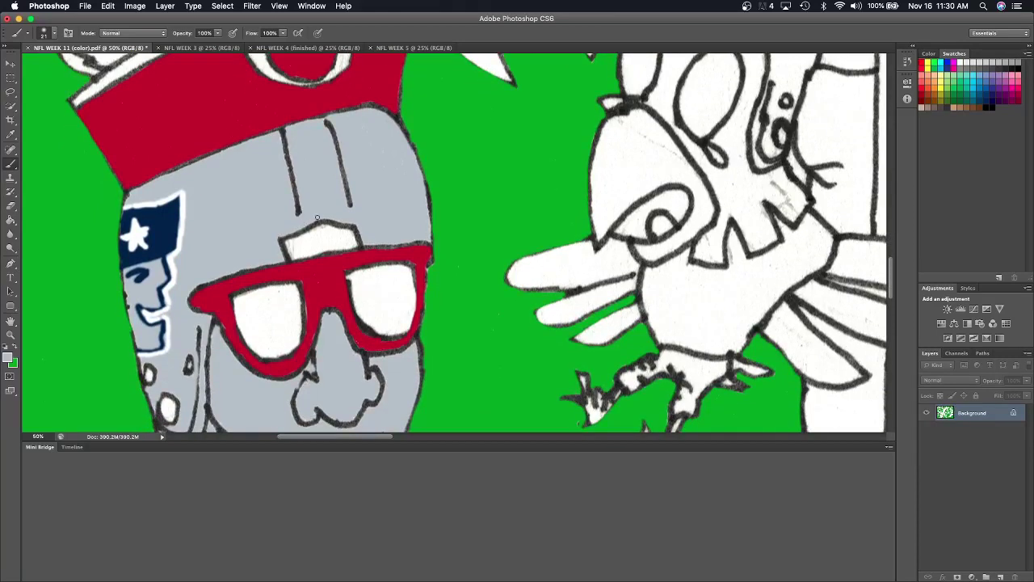
pyautogui.scroll(-3, 361, 218)
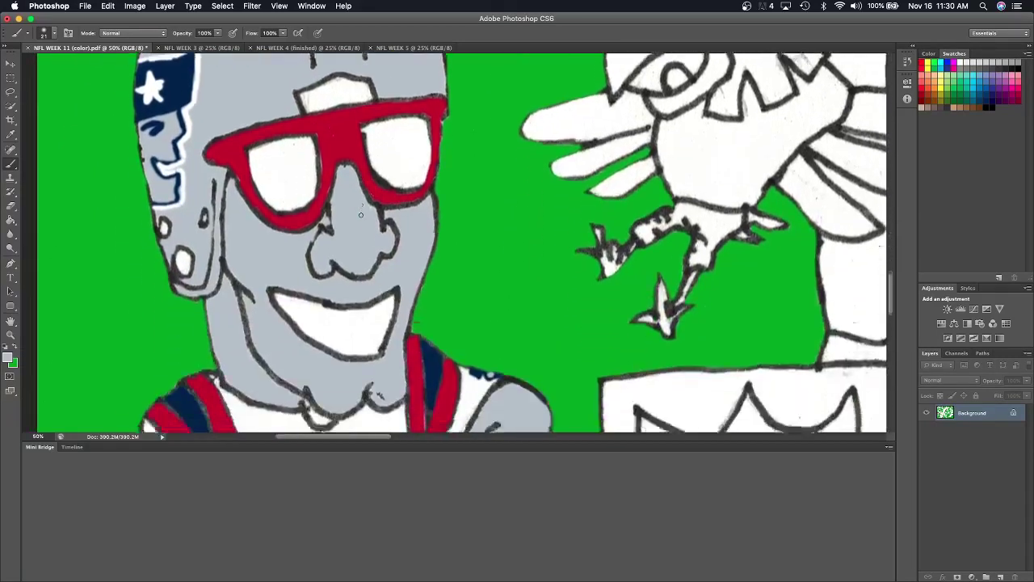
pyautogui.scroll(-1, 361, 216)
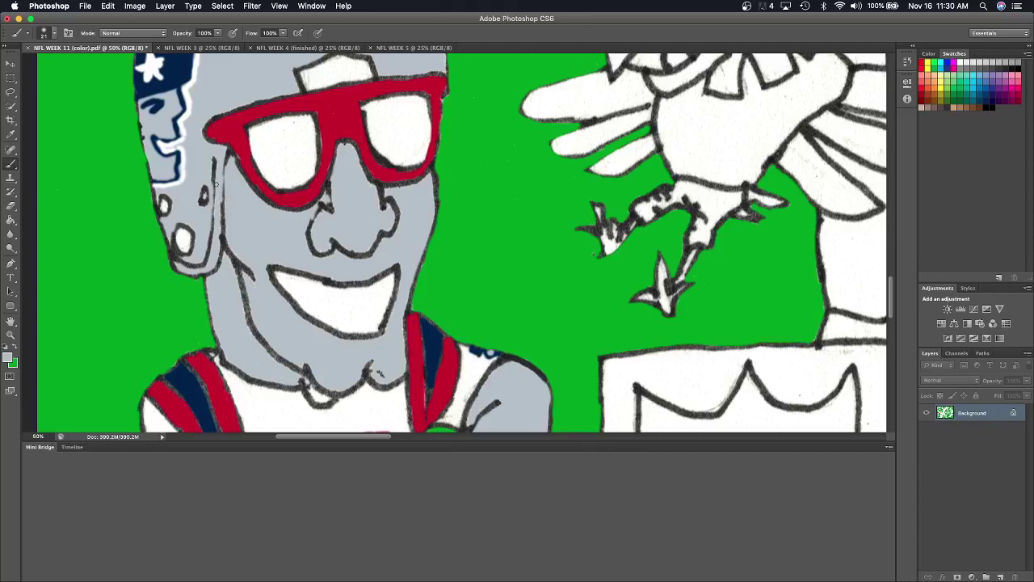
pyautogui.scroll(-2, 217, 186)
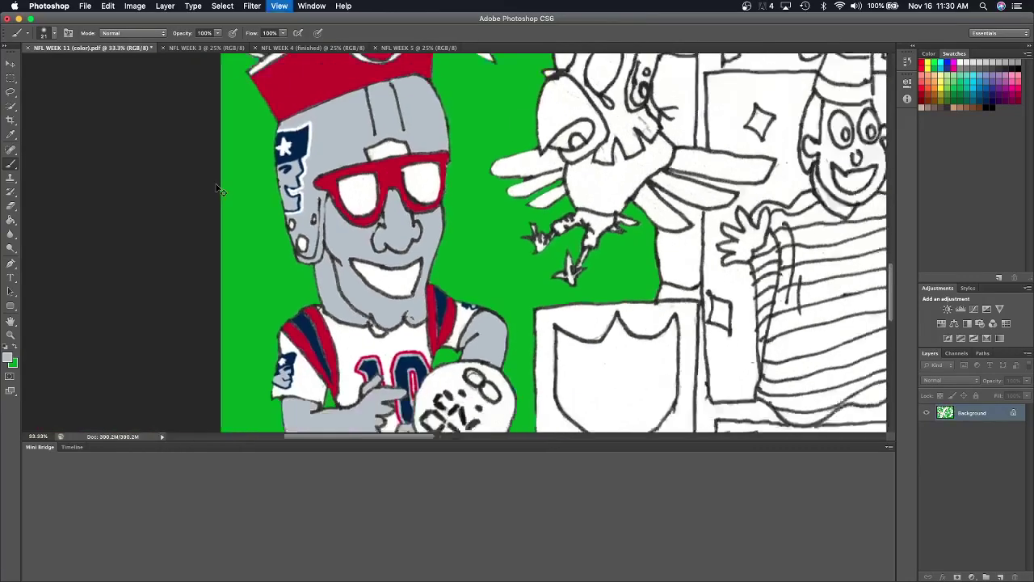
pyautogui.scroll(-1, 218, 188)
pyautogui.scroll(-1, 218, 190)
pyautogui.scroll(-1, 218, 190)
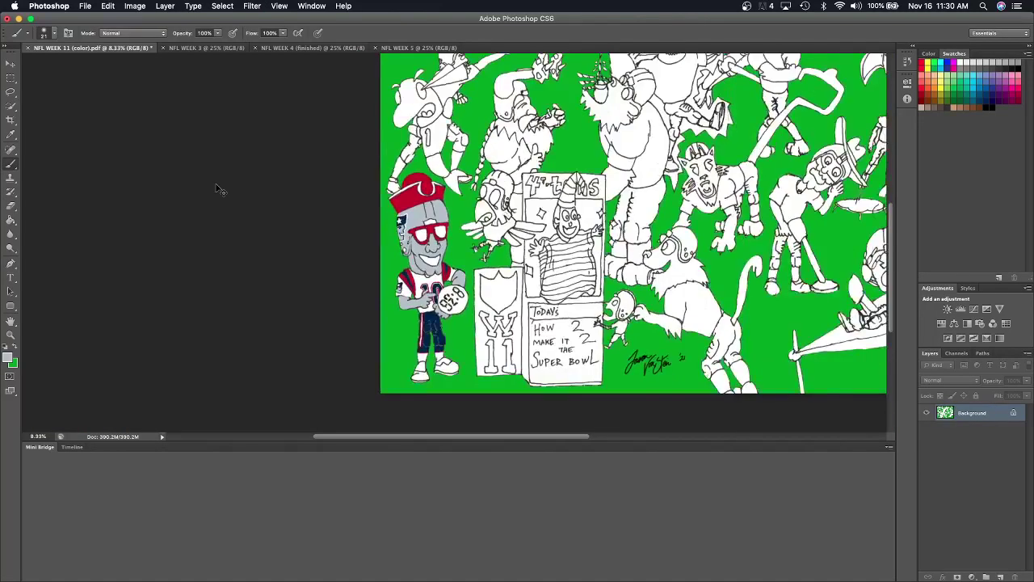